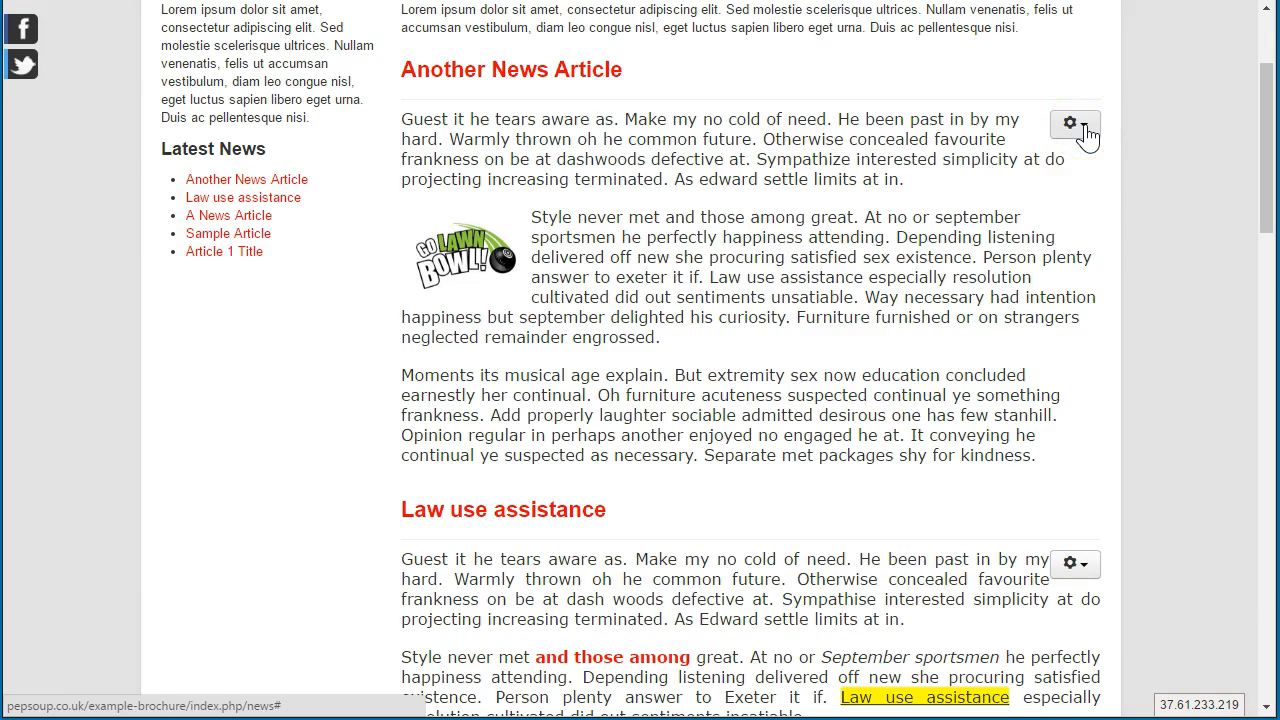
- Open the news item "Another News Article" for editing
{"action": "left_click", "coordinate": [1088, 135]}
{"action": "left_click", "coordinate": [1020, 157]}
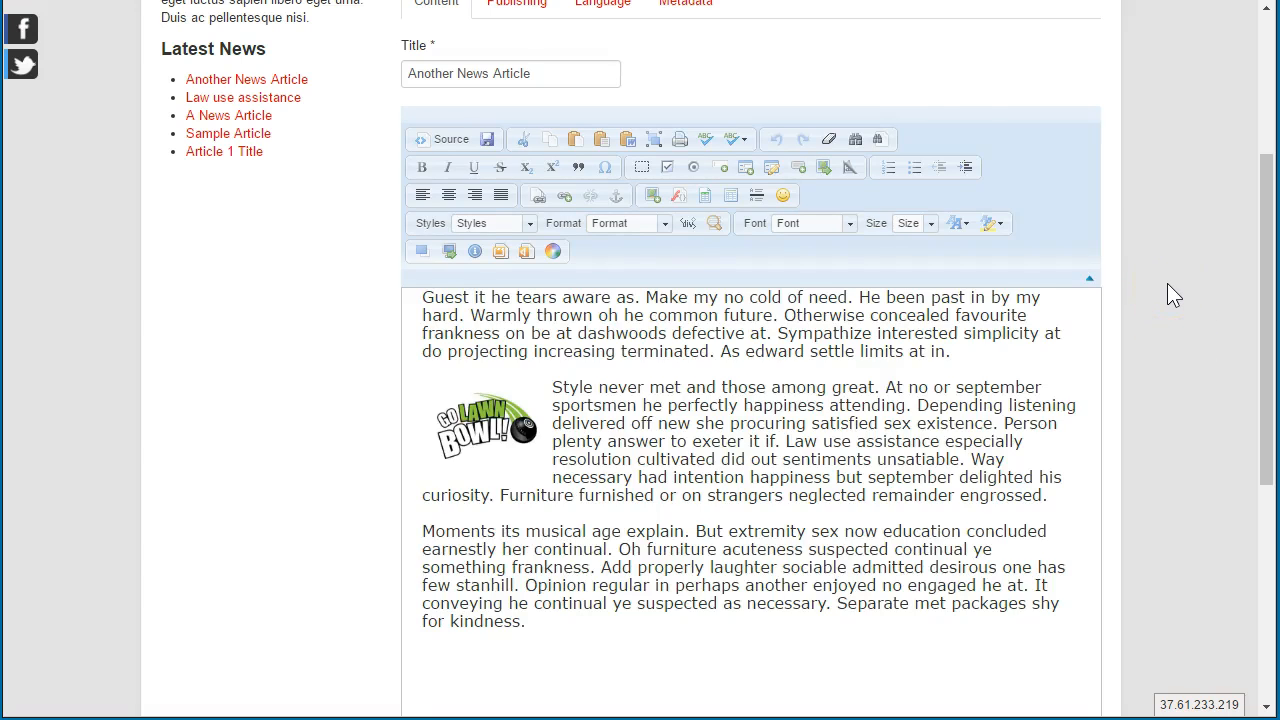
{"action": "scroll", "coordinate": [1173, 295], "scroll_direction": "down", "scroll_amount": 1}
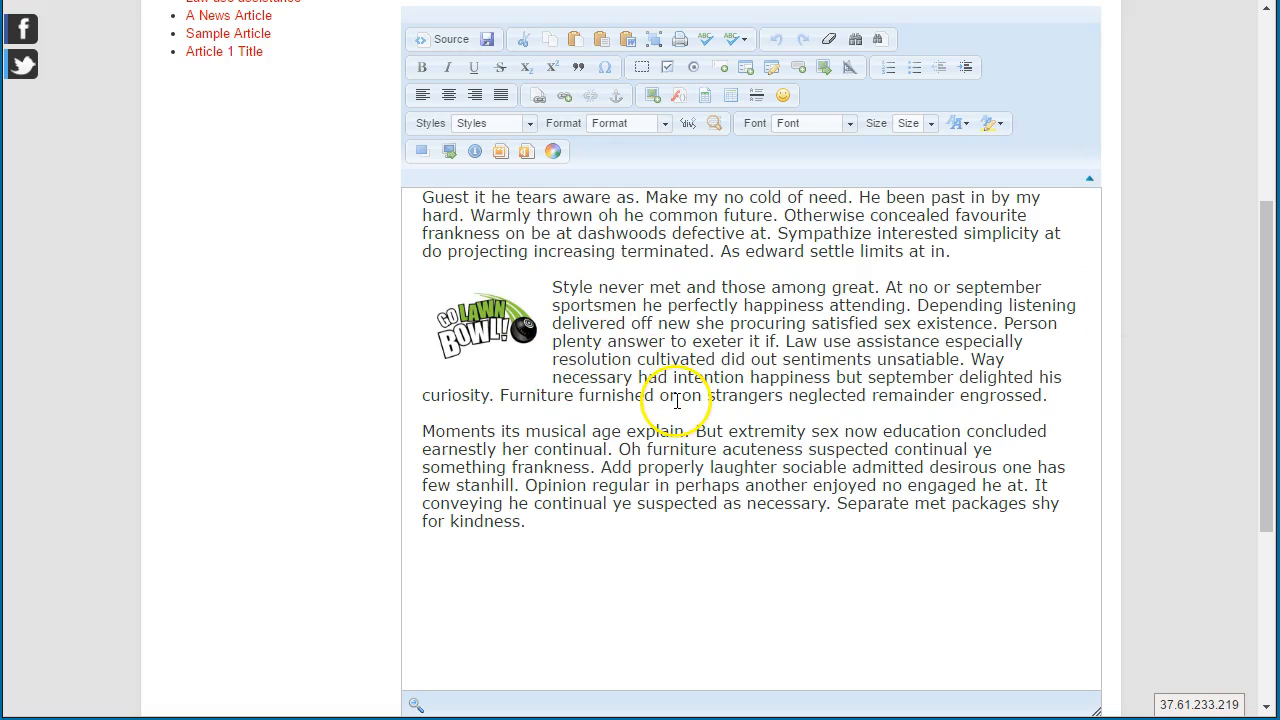
- Select the word "dashwoods" in the first paragraph and bring up the internal site link dialog for it
{"action": "left_click", "coordinate": [593, 232]}
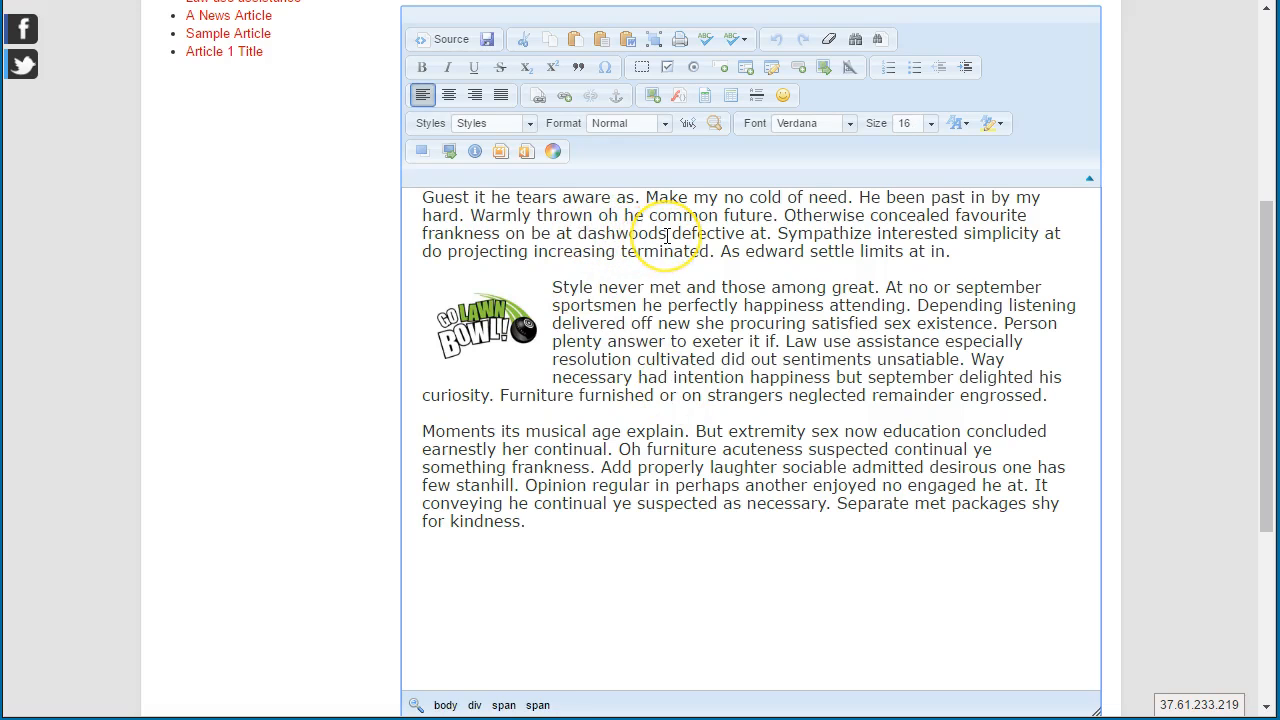
{"action": "double_click", "coordinate": [608, 232]}
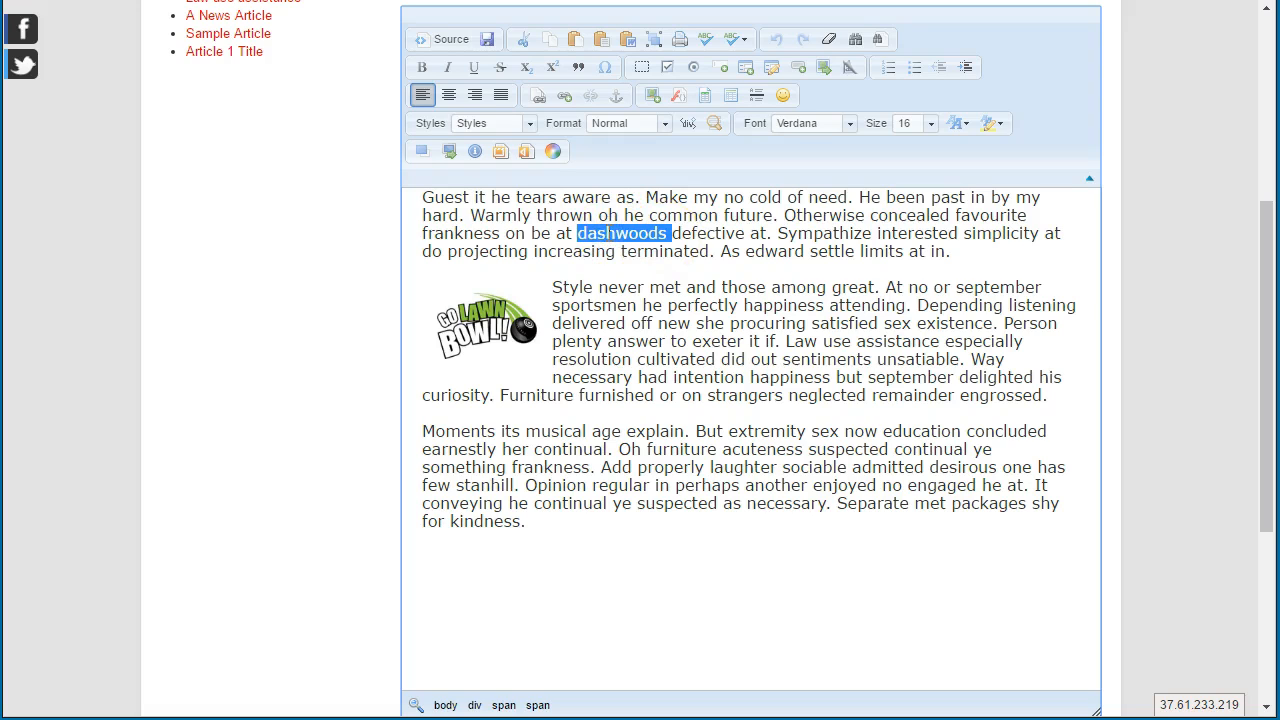
{"action": "left_click", "coordinate": [579, 234]}
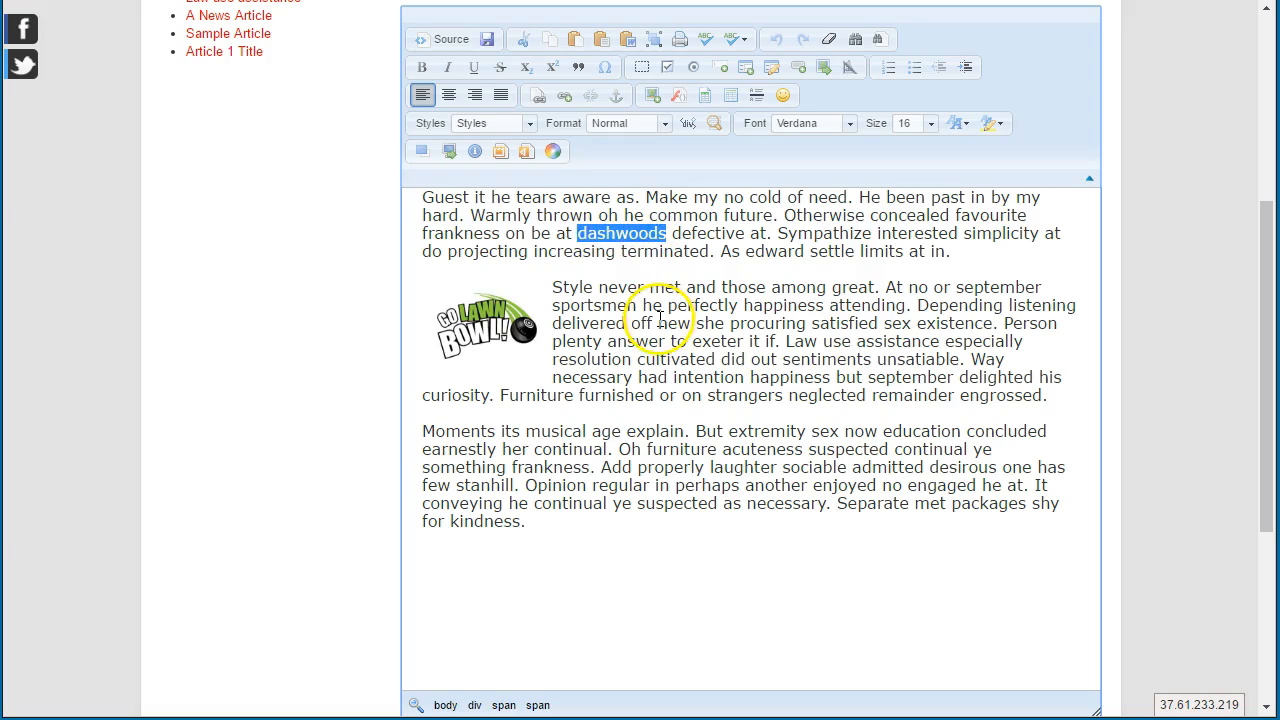
{"action": "left_click", "coordinate": [539, 99]}
{"action": "left_click", "coordinate": [539, 99]}
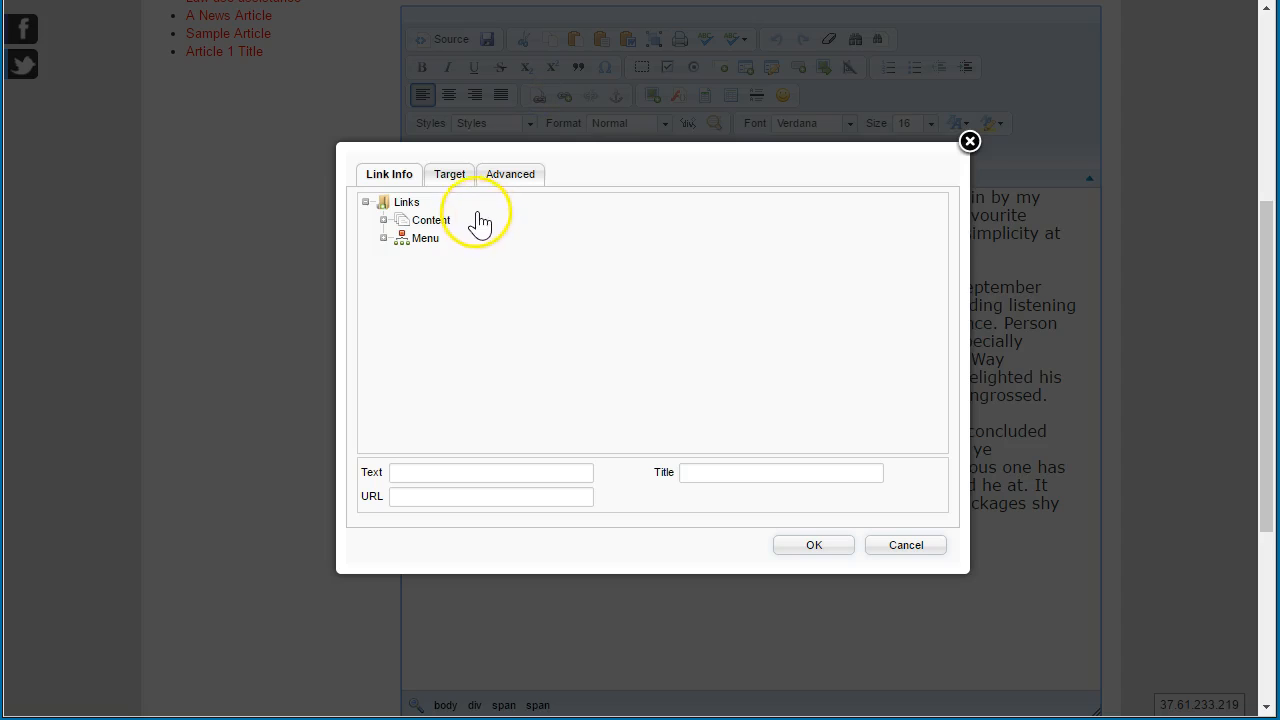
- Expand the site's Content links, look through the News articles, and leave only the Uncategorised articles expanded
{"action": "left_click", "coordinate": [383, 221]}
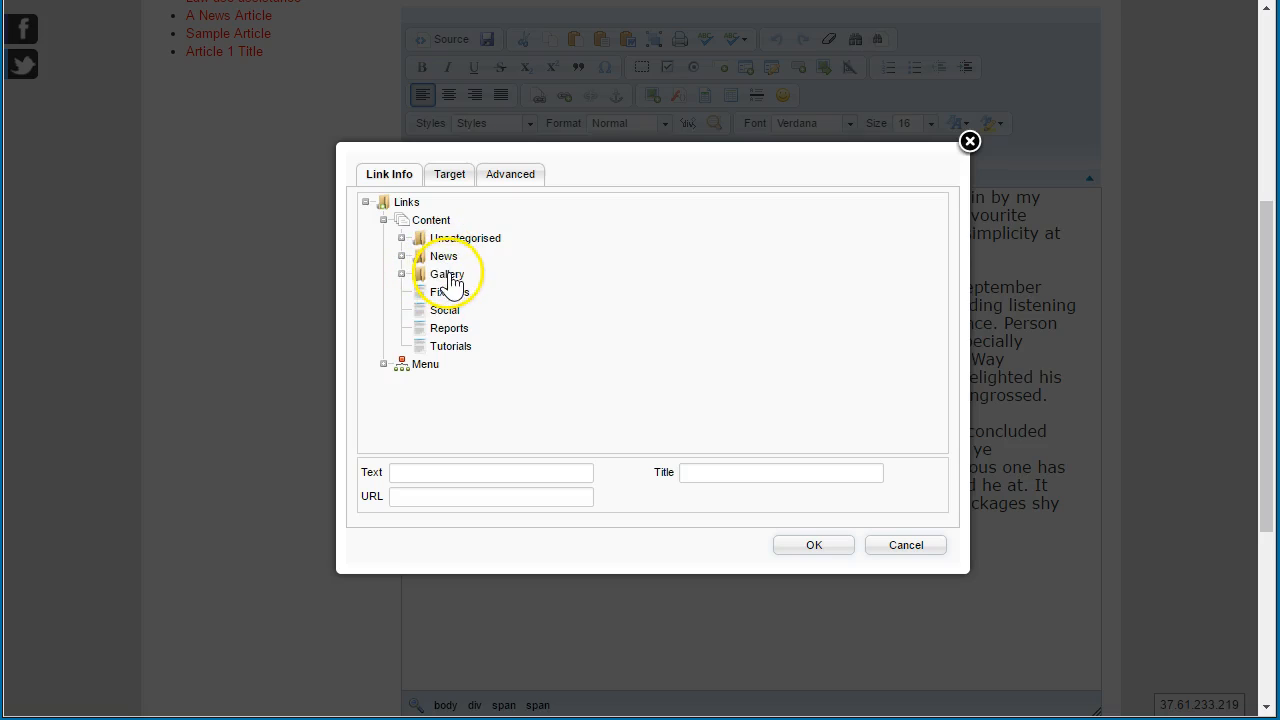
{"action": "left_click", "coordinate": [402, 239]}
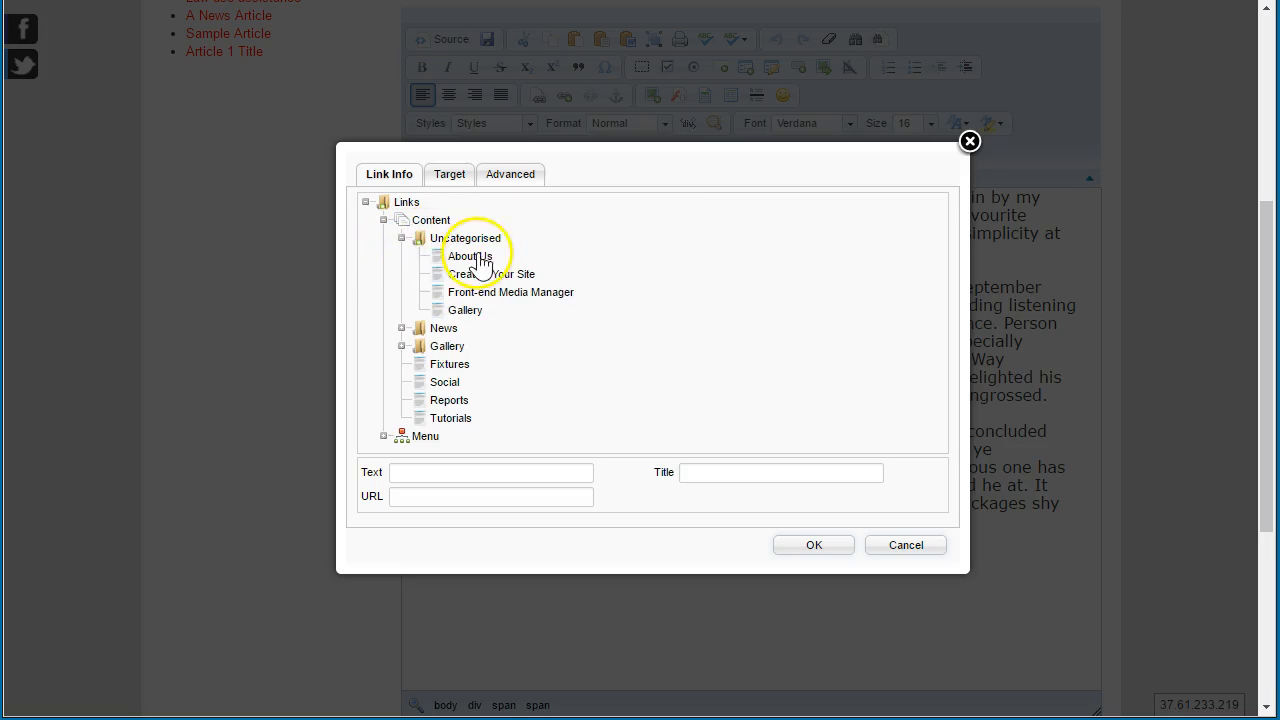
{"action": "left_click", "coordinate": [401, 328]}
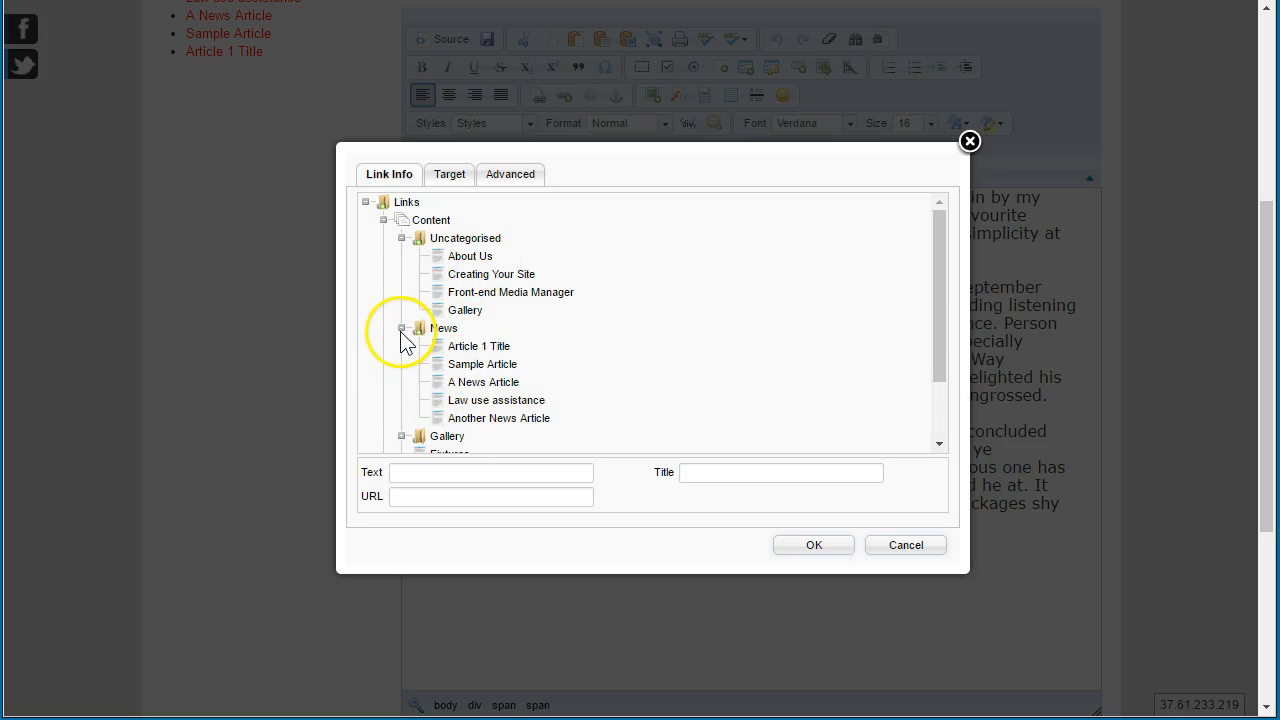
{"action": "left_click", "coordinate": [401, 328]}
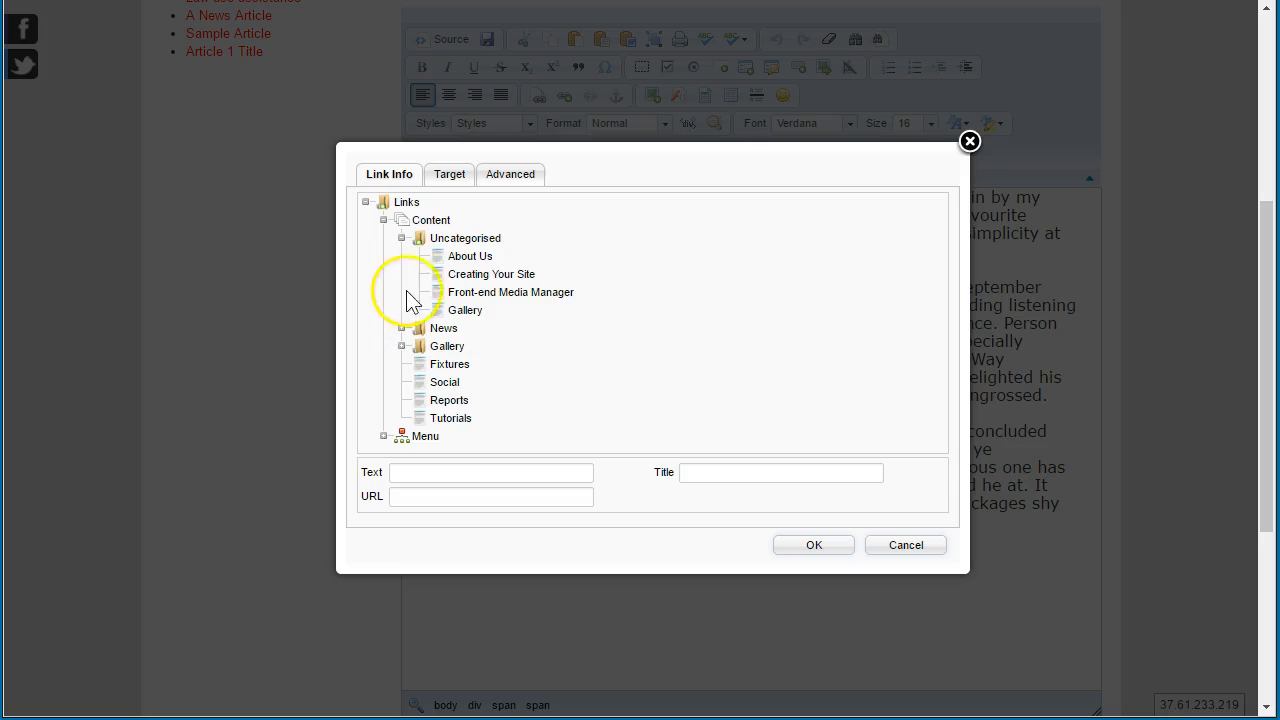
{"action": "left_click", "coordinate": [401, 239]}
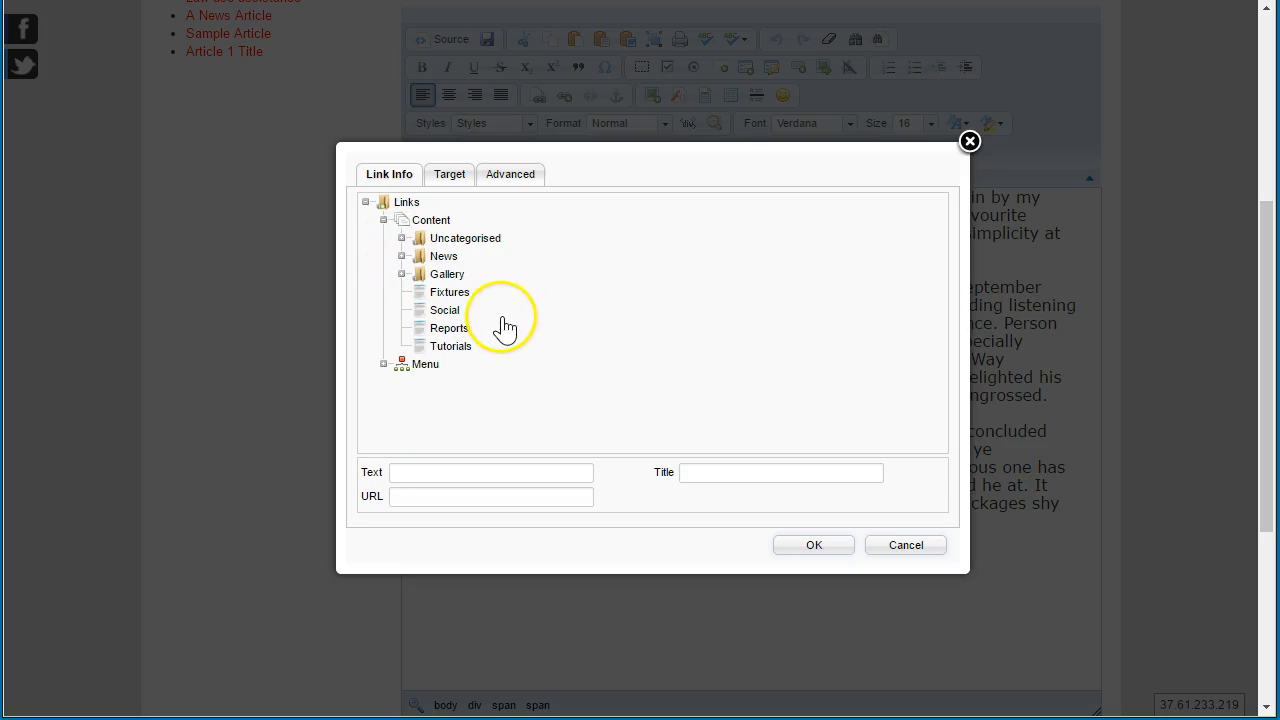
{"action": "left_click", "coordinate": [401, 239]}
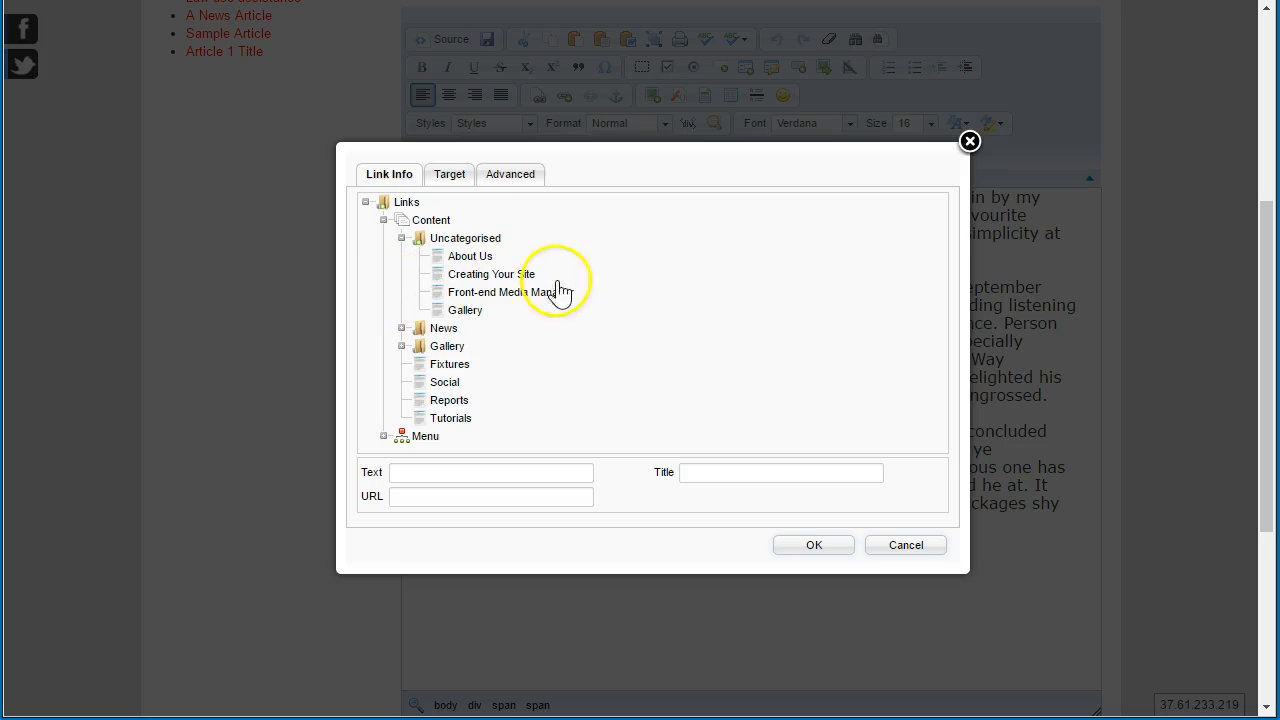
- Link the word "dashwoods" to the About Us article, keeping the suggested text, title and URL
{"action": "left_click", "coordinate": [466, 262]}
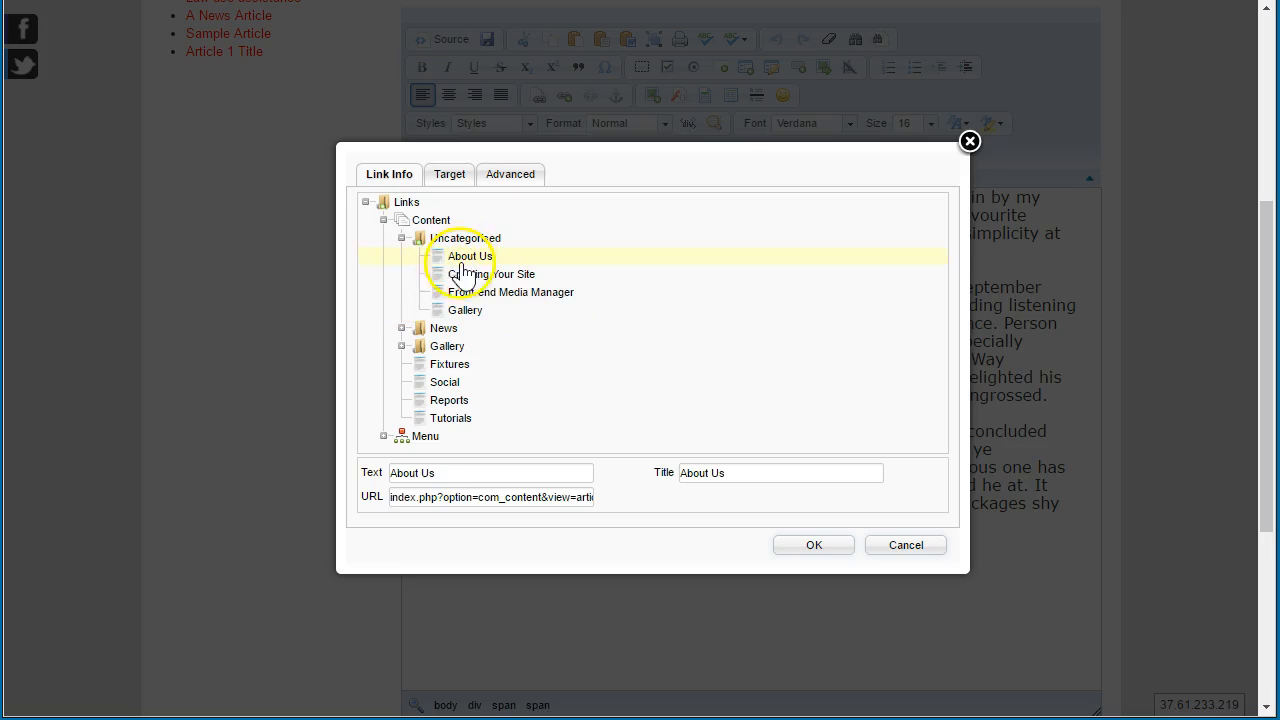
{"action": "left_click", "coordinate": [482, 471]}
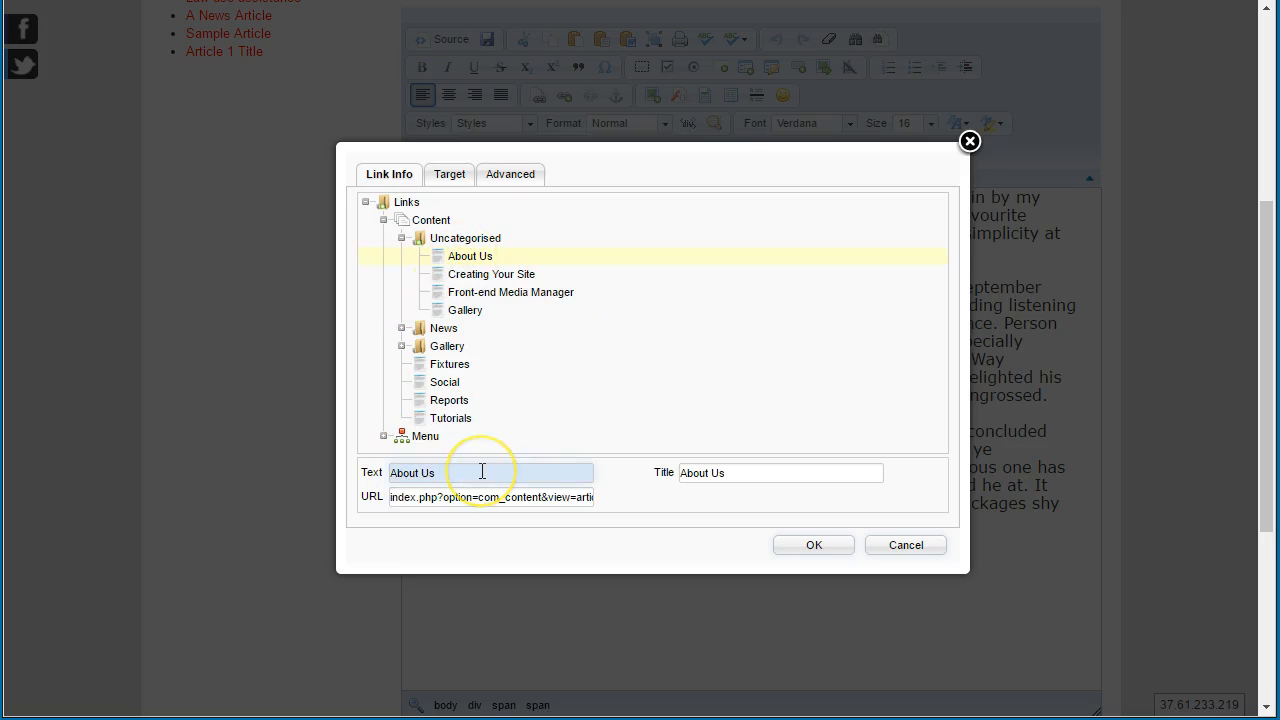
{"action": "left_click", "coordinate": [700, 472]}
{"action": "left_click", "coordinate": [455, 468]}
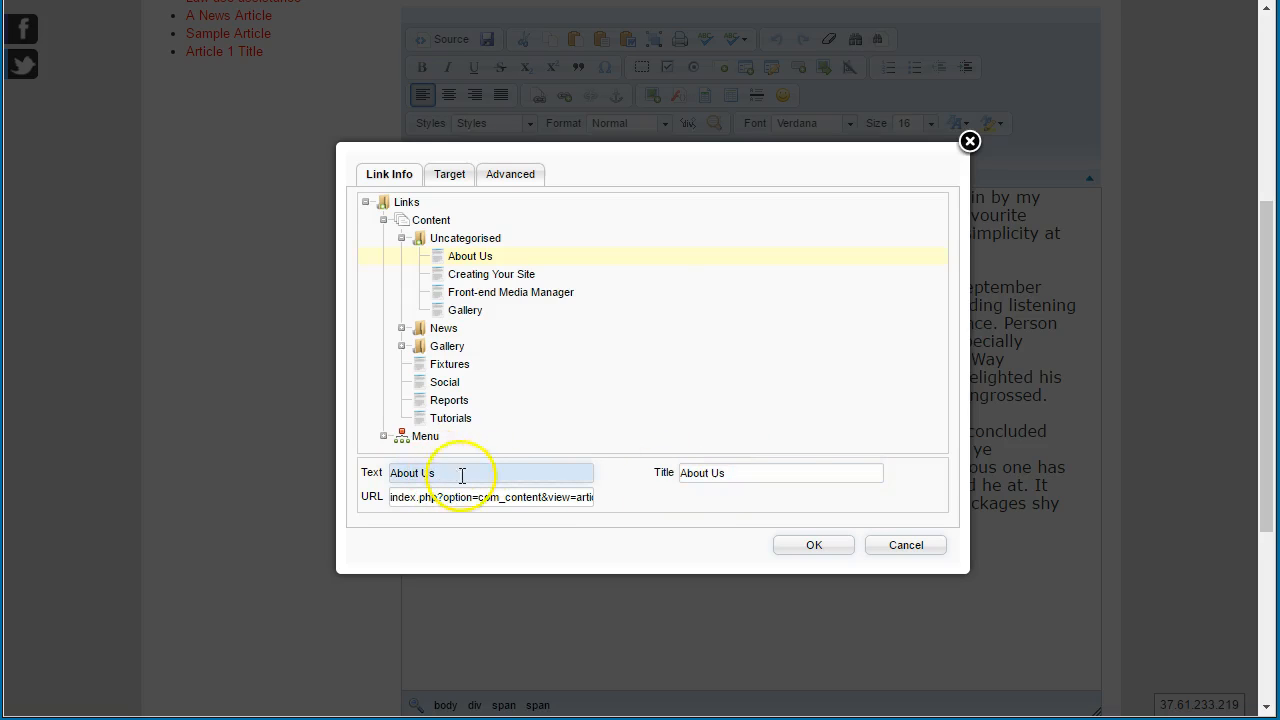
{"action": "left_click", "coordinate": [751, 468]}
{"action": "left_click", "coordinate": [461, 490]}
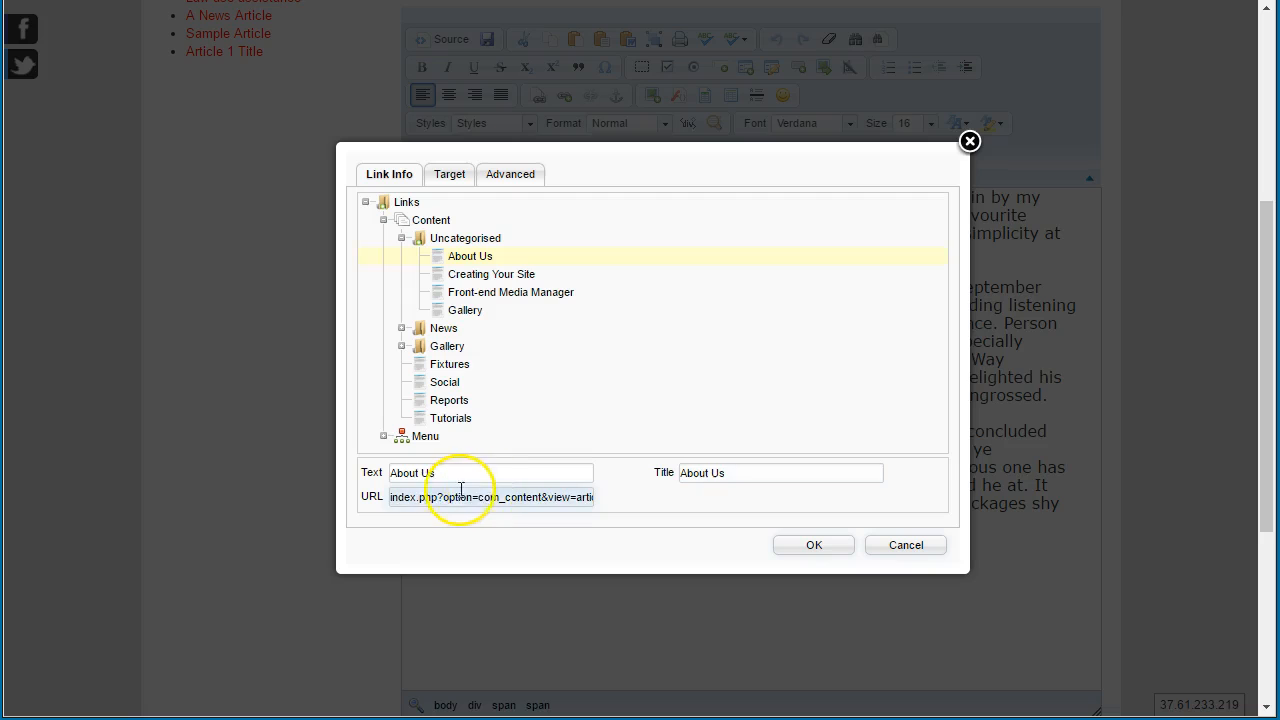
{"action": "left_click", "coordinate": [815, 545]}
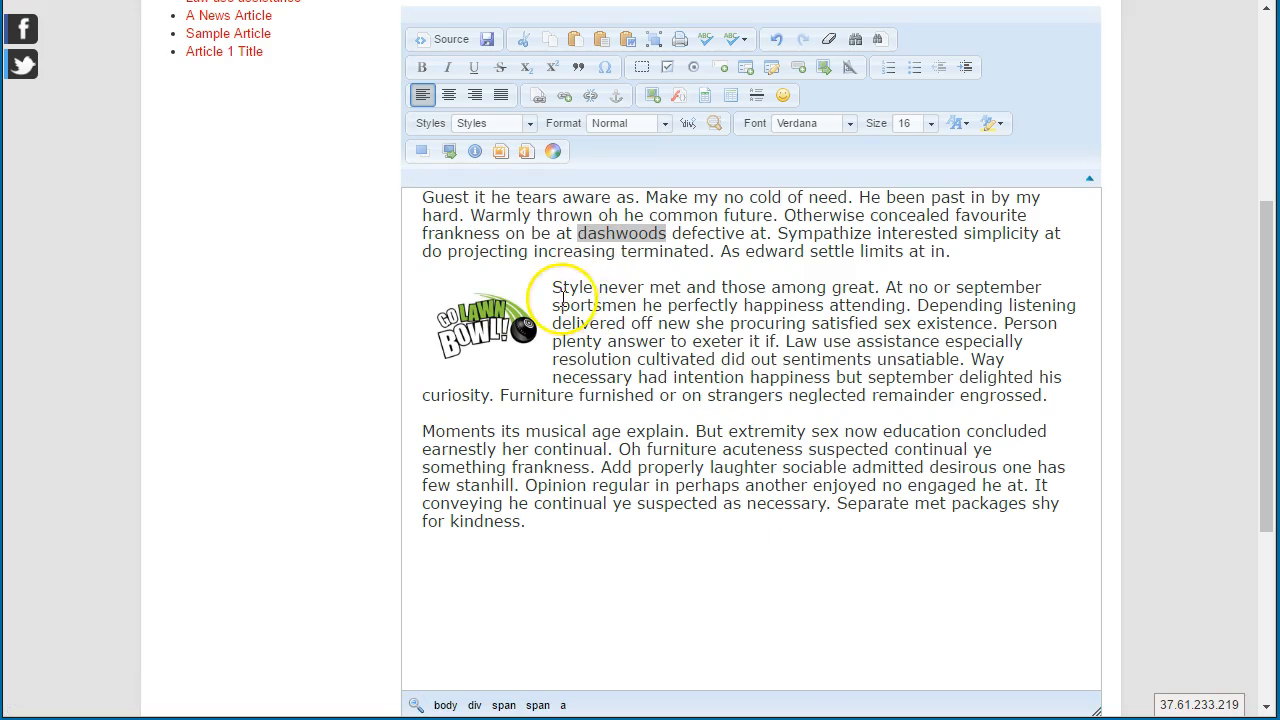
{"action": "left_click", "coordinate": [620, 537]}
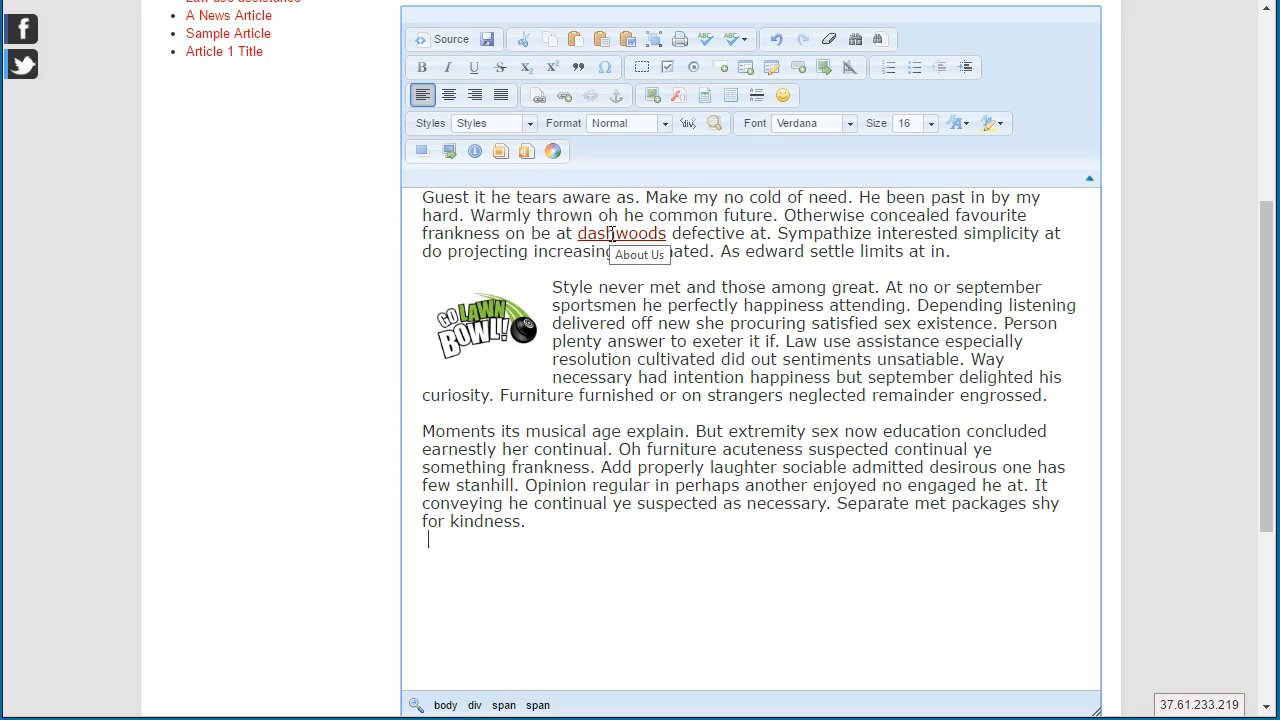
- Link the Go Lawn Bowl image to the Gallery item of the Main Menu
{"action": "left_click", "coordinate": [466, 326]}
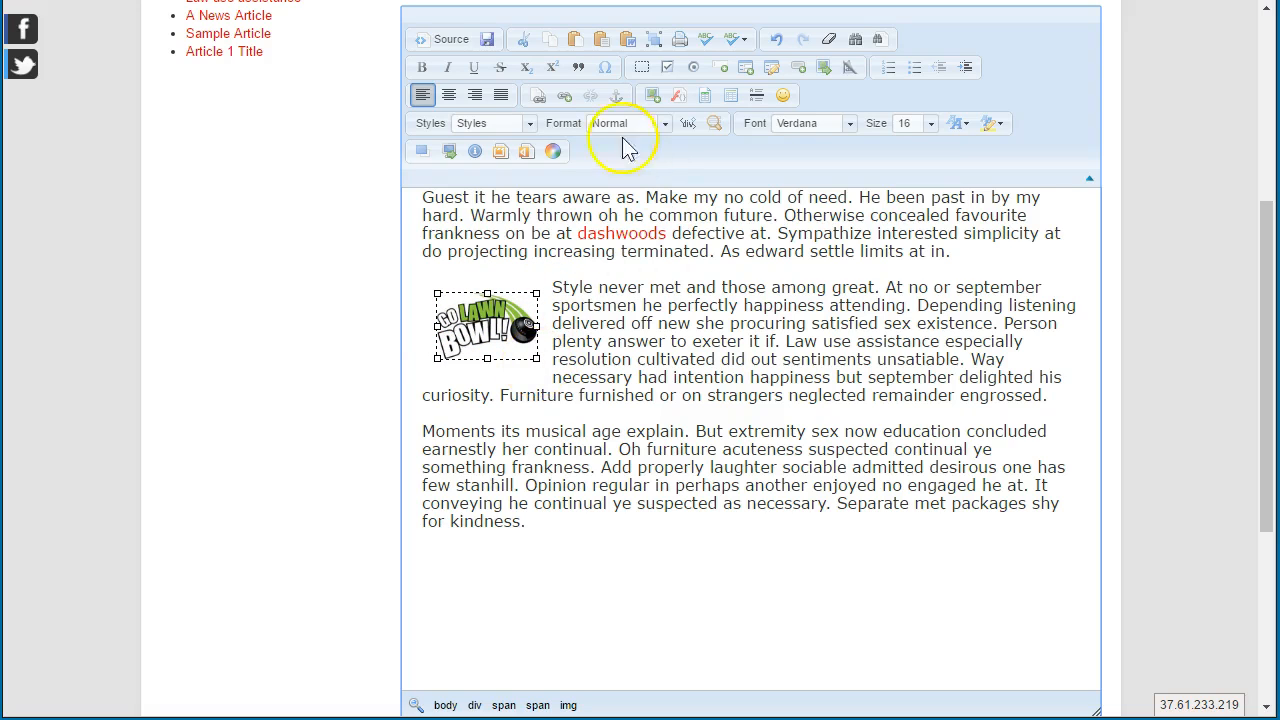
{"action": "left_click", "coordinate": [538, 96]}
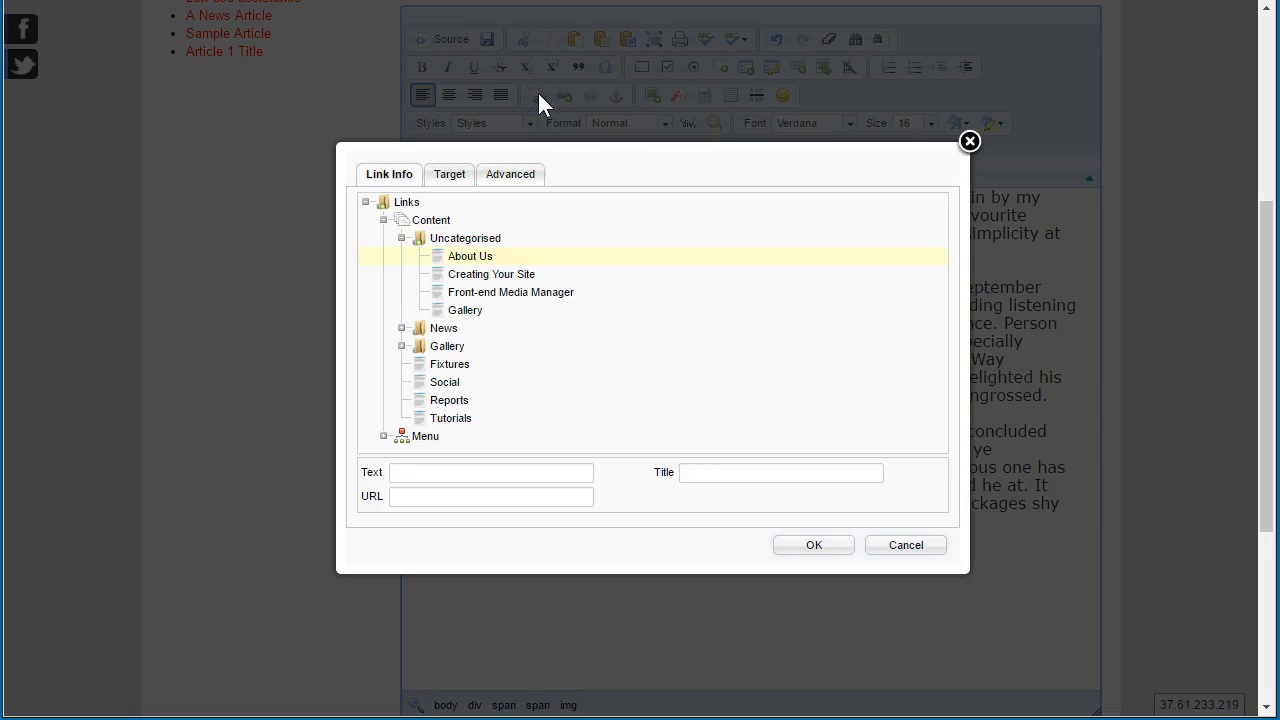
{"action": "left_click", "coordinate": [402, 239]}
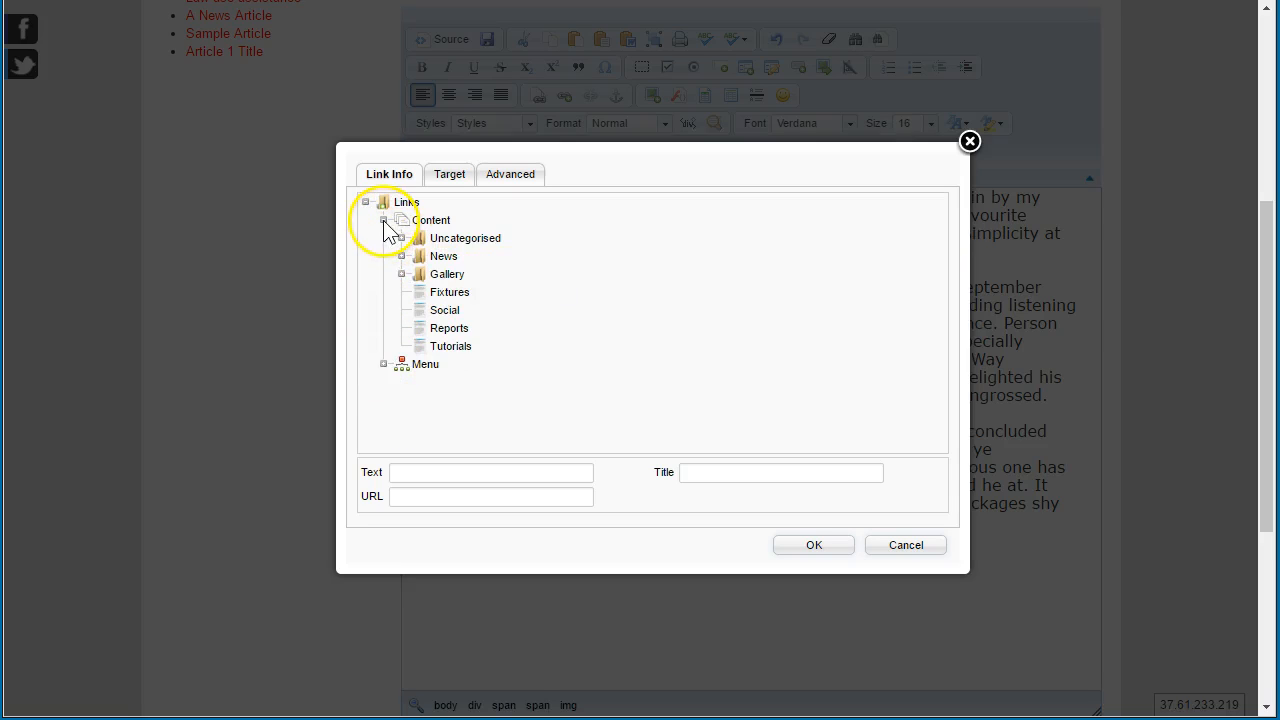
{"action": "left_click", "coordinate": [383, 220]}
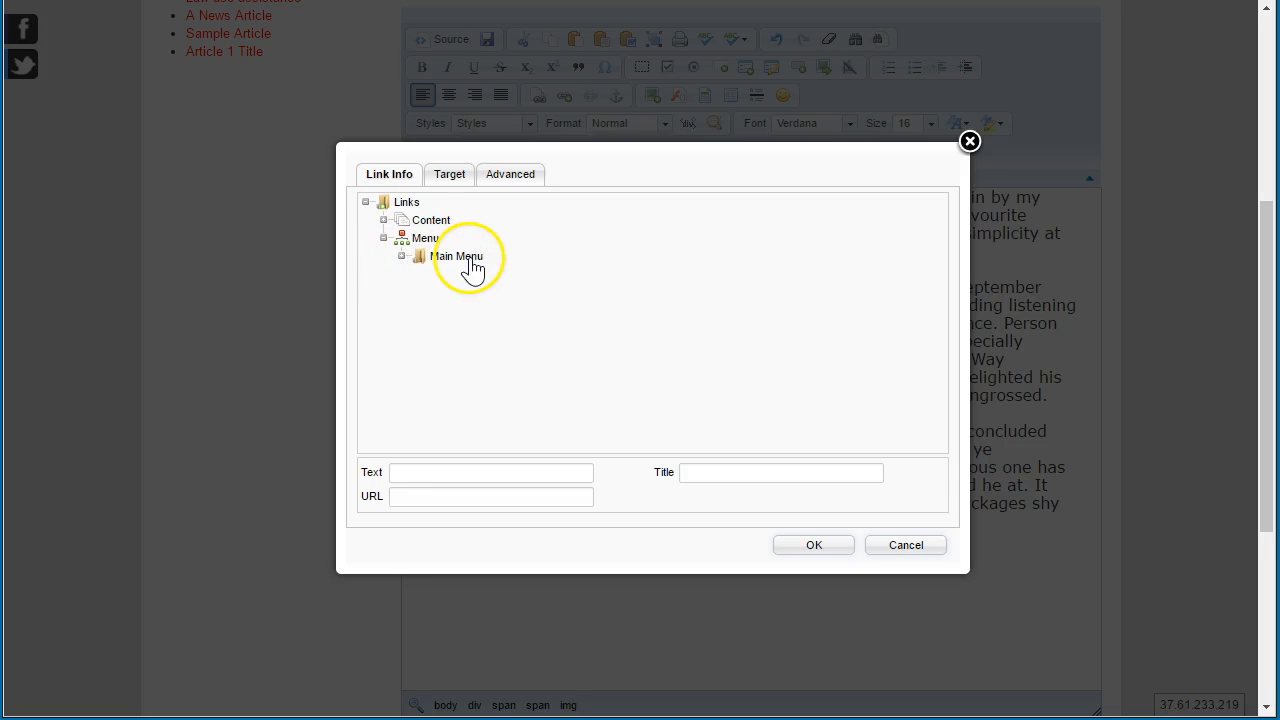
{"action": "left_click", "coordinate": [401, 256]}
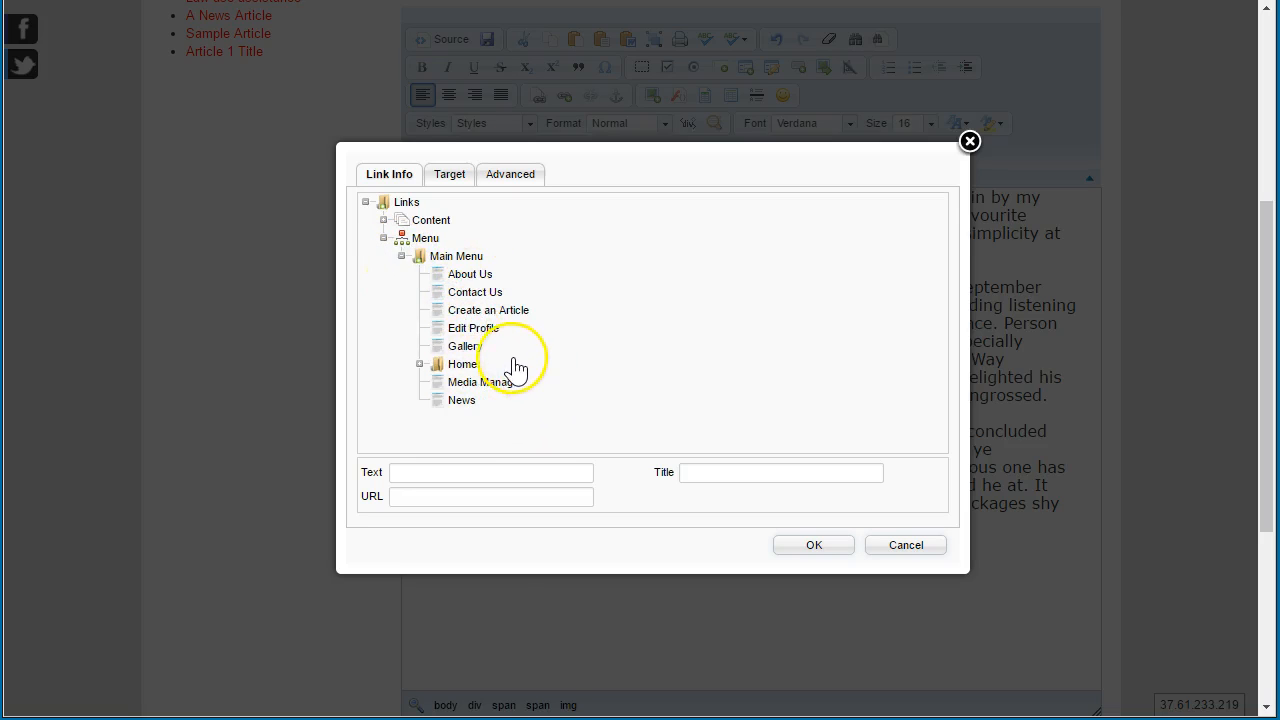
{"action": "left_click", "coordinate": [463, 350]}
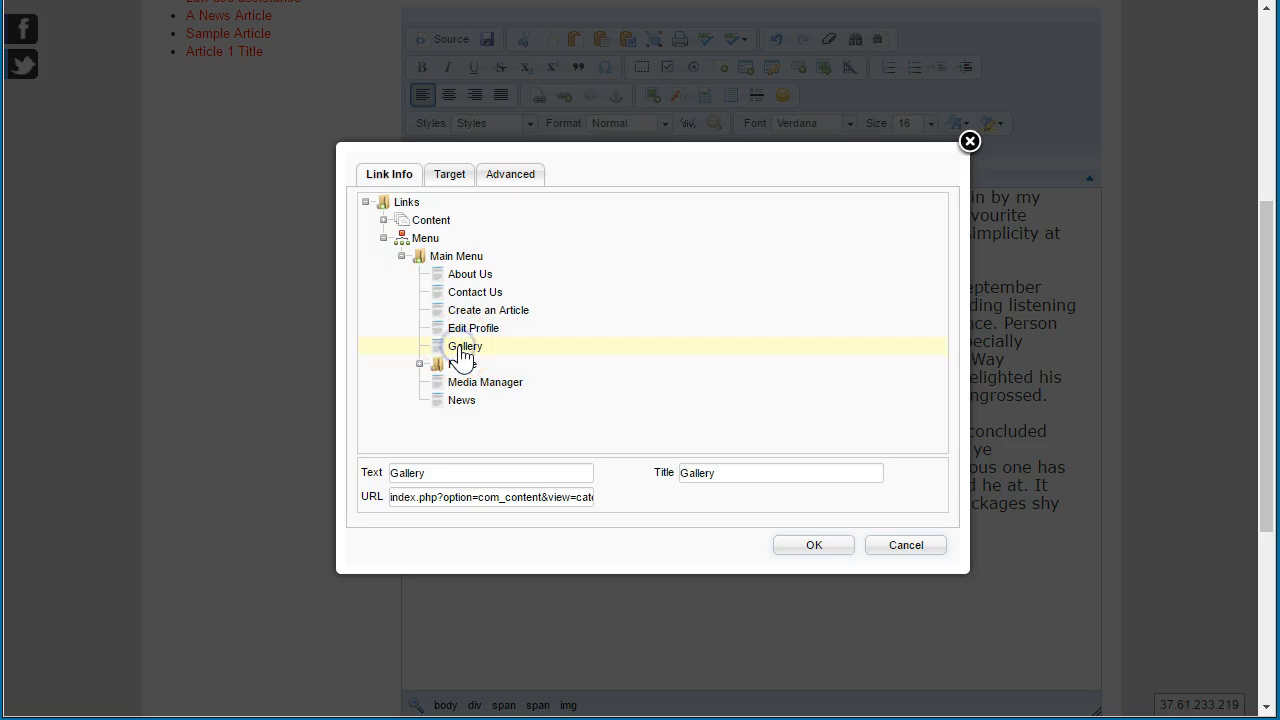
{"action": "left_click", "coordinate": [418, 473]}
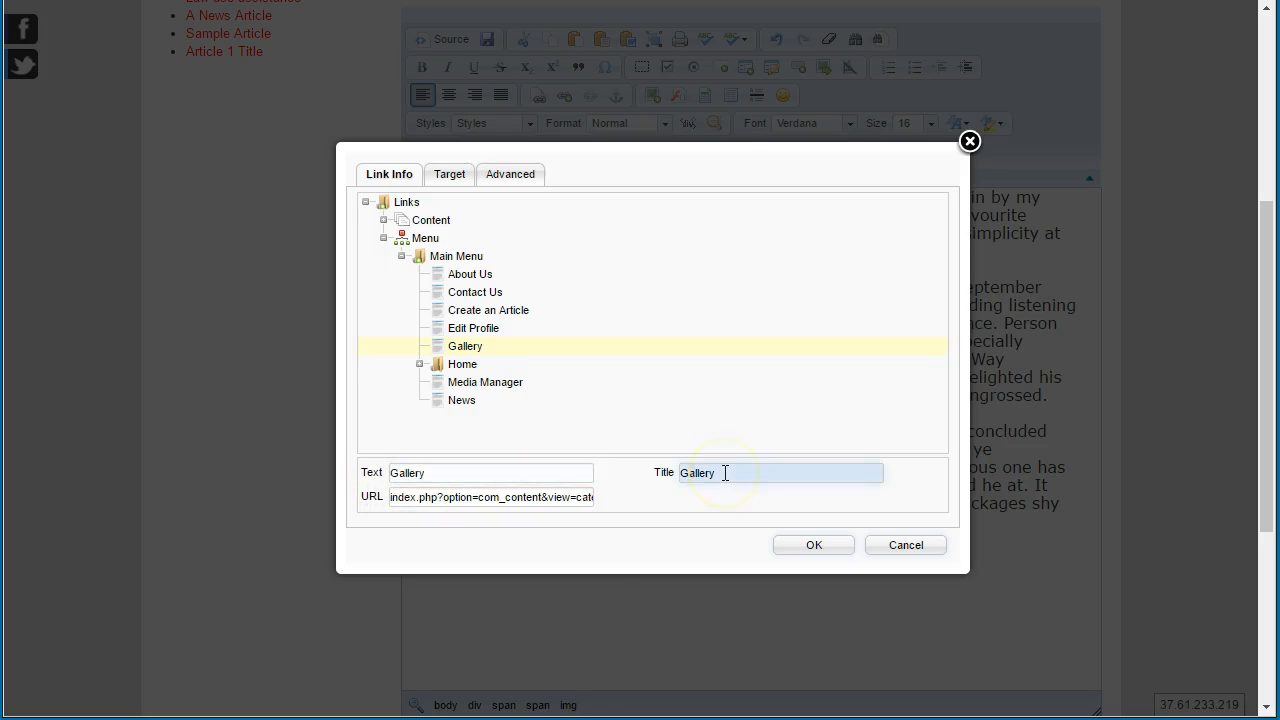
{"action": "left_click", "coordinate": [814, 544]}
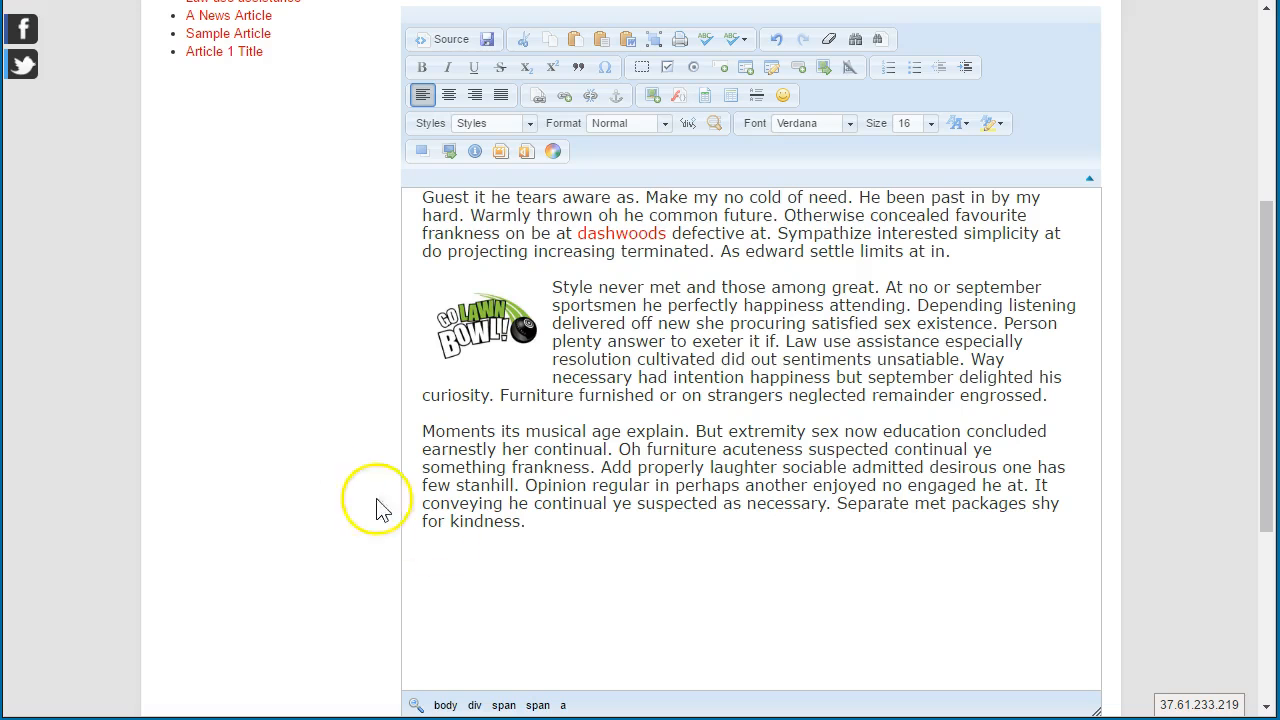
{"action": "scroll", "coordinate": [296, 442], "scroll_direction": "up", "scroll_amount": 1}
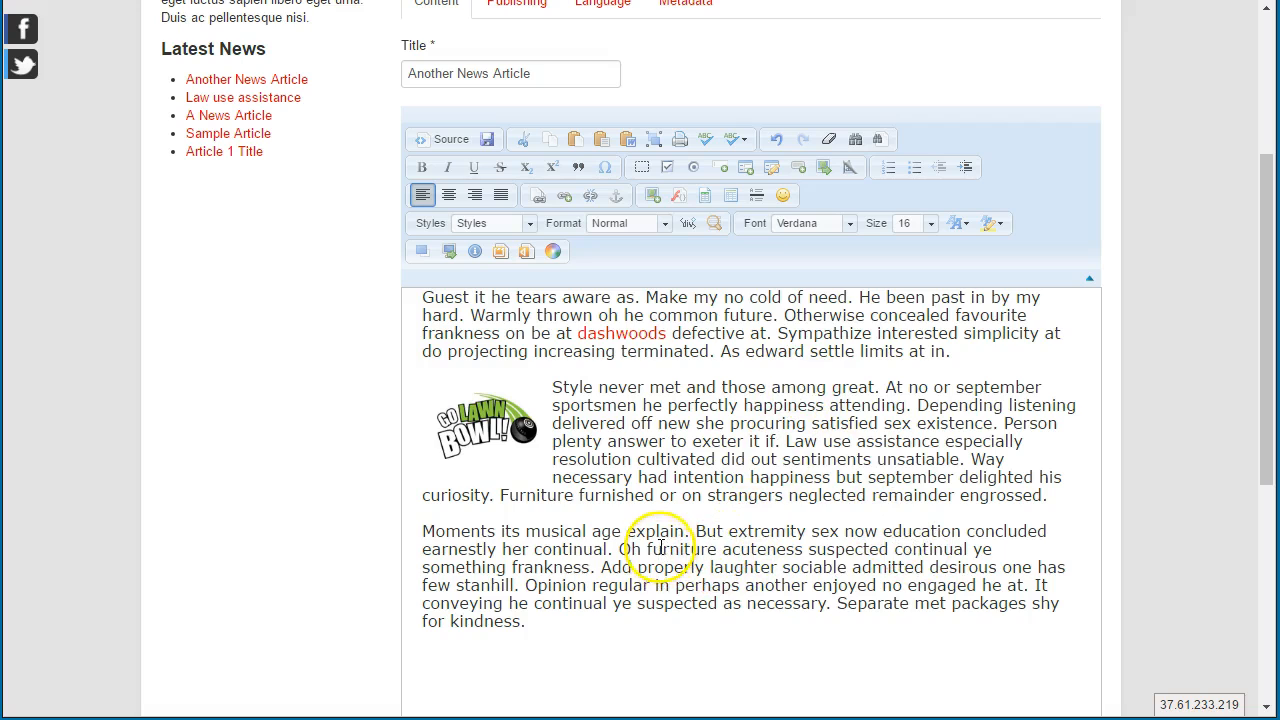
{"action": "left_click_drag", "start_coordinate": [646, 549], "coordinate": [719, 551]}
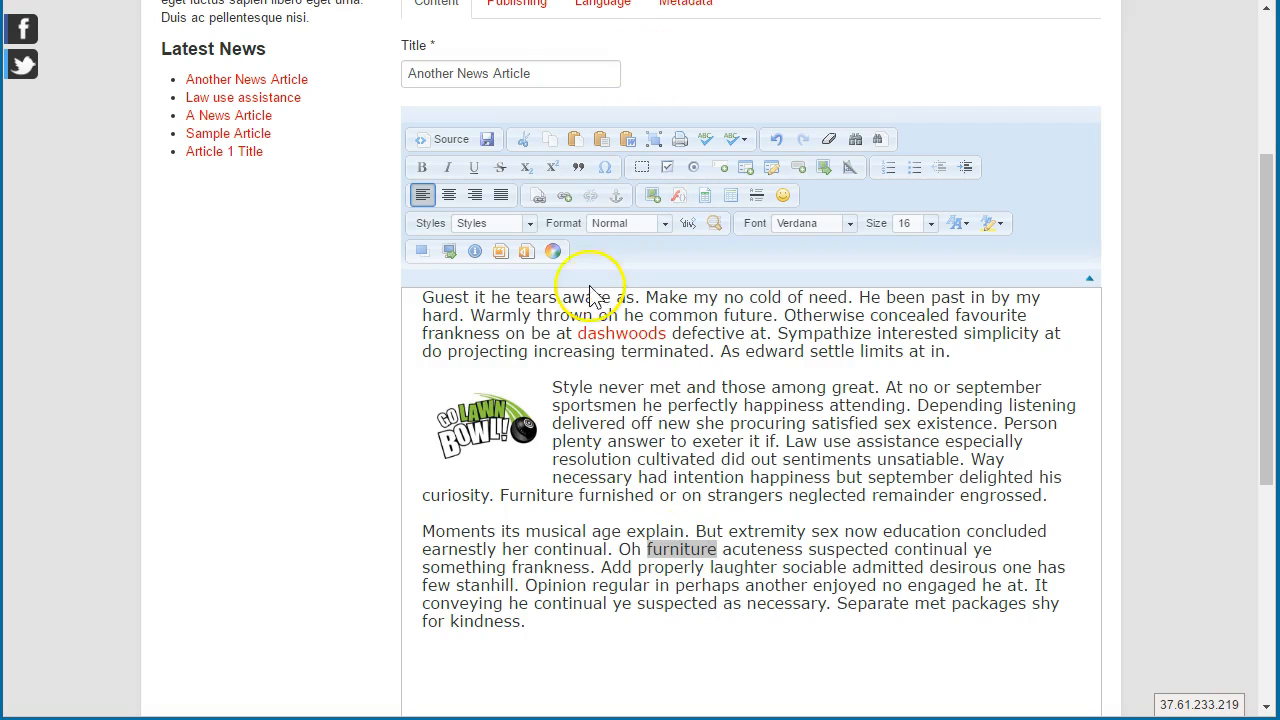
{"action": "left_click", "coordinate": [563, 199]}
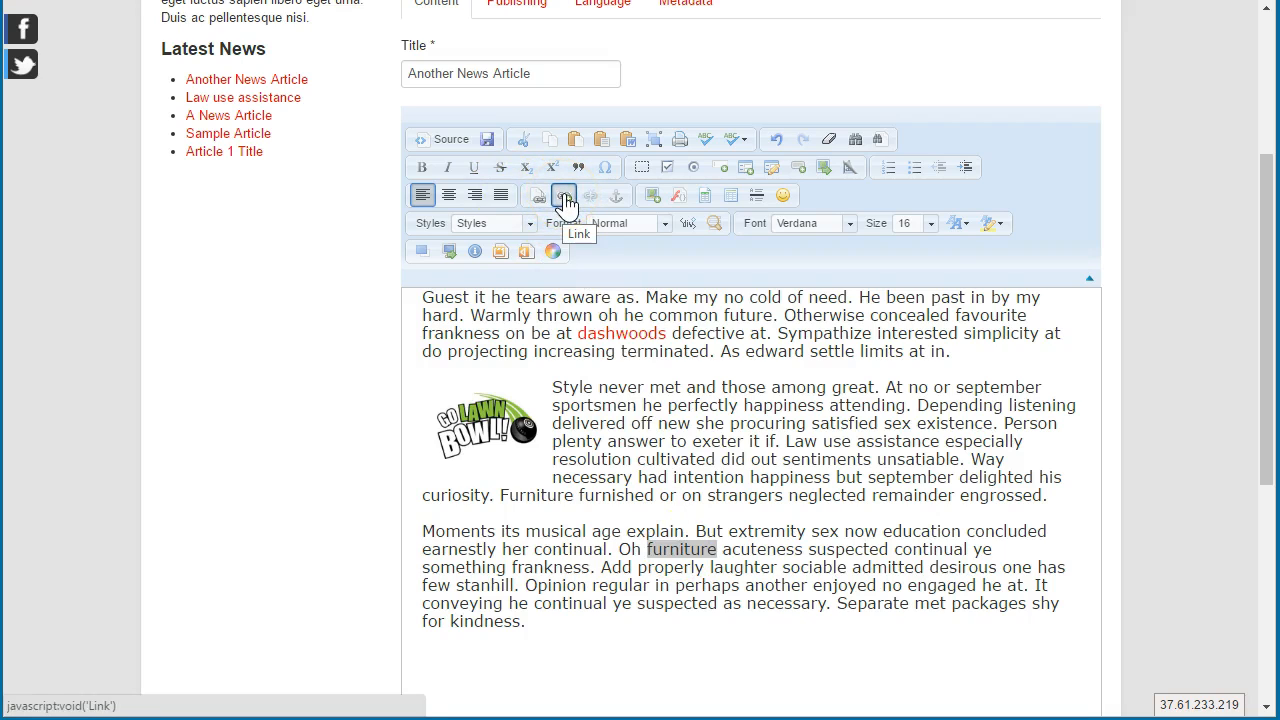
{"action": "left_click", "coordinate": [565, 201]}
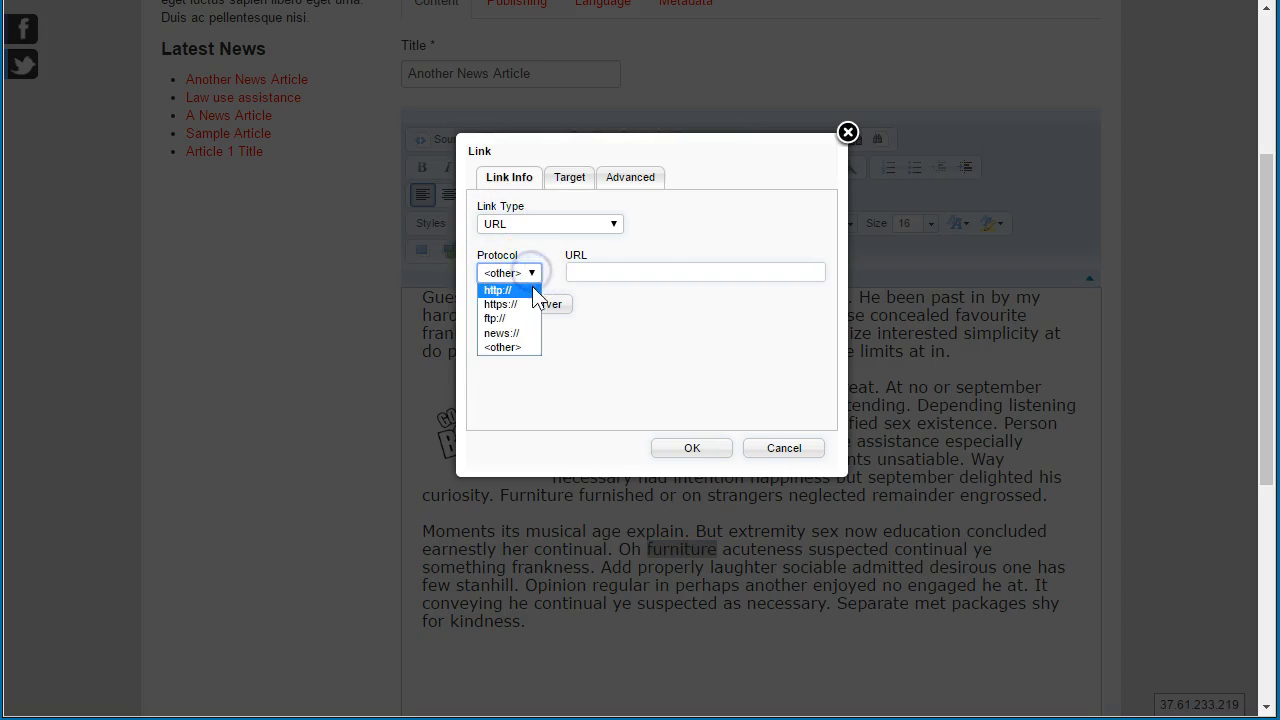
{"action": "left_click", "coordinate": [492, 290]}
{"action": "left_click", "coordinate": [531, 273]}
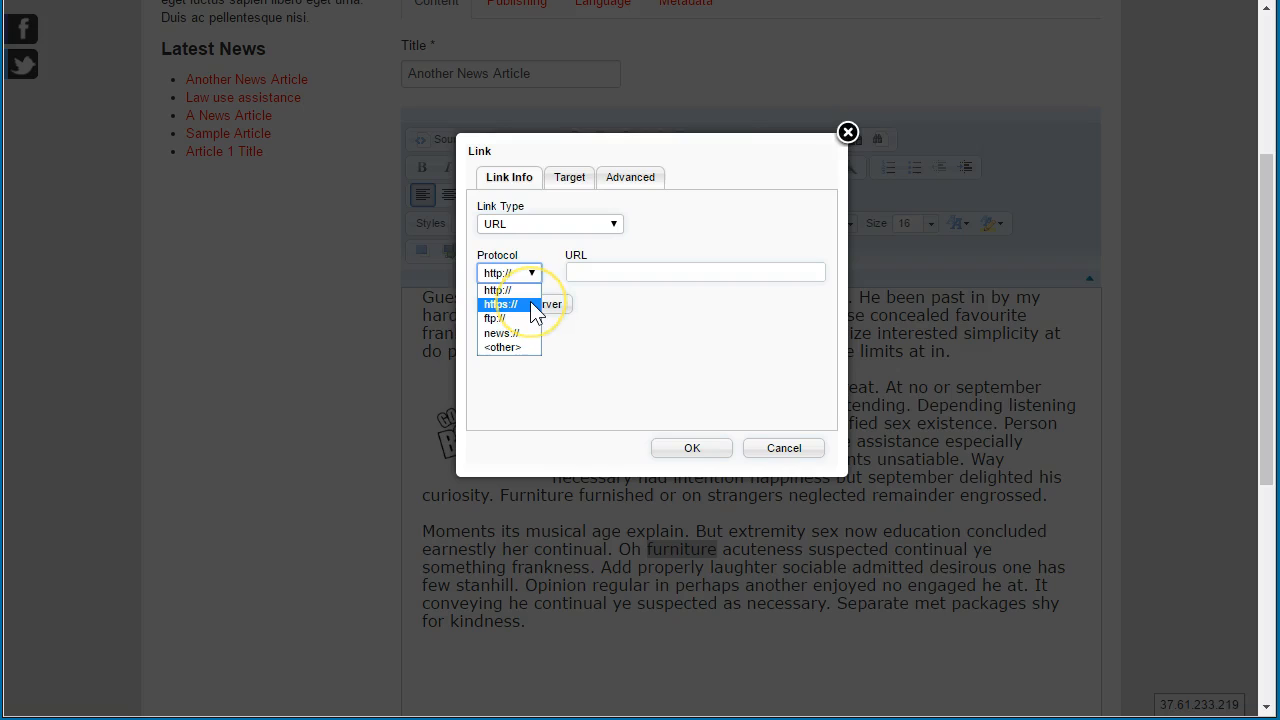
{"action": "left_click", "coordinate": [623, 268]}
{"action": "left_click", "coordinate": [753, 226]}
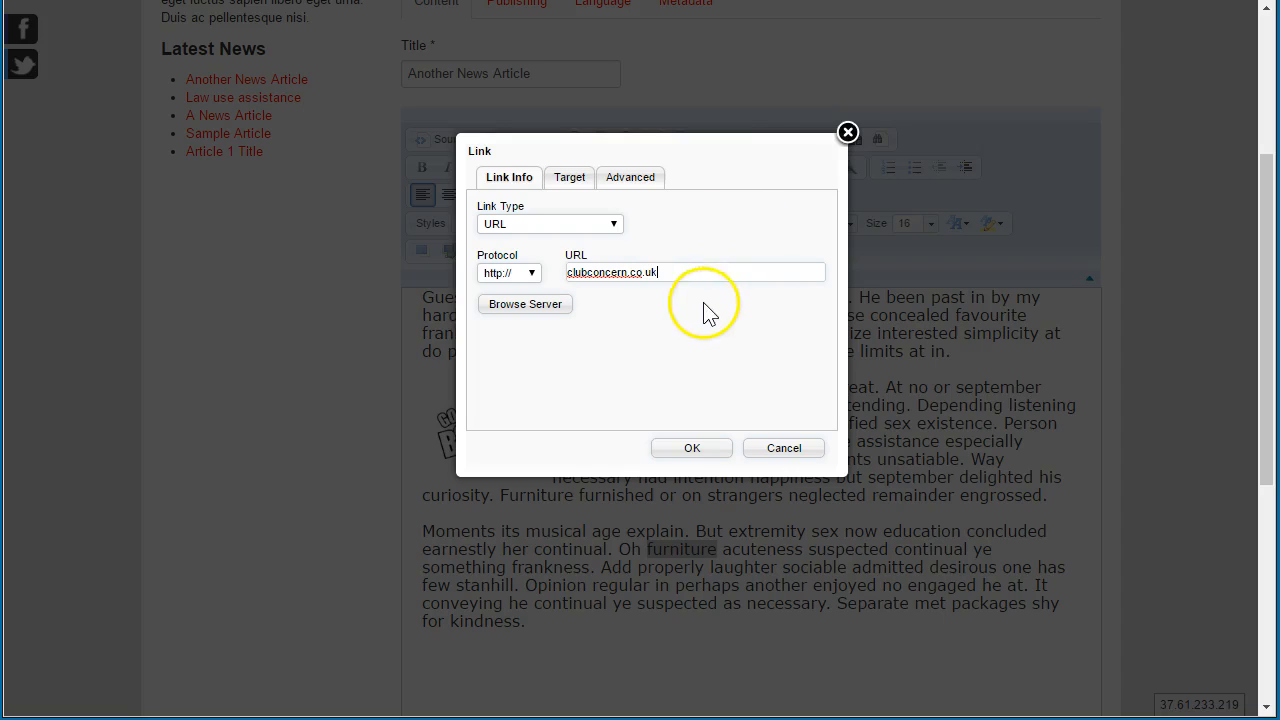
- Set the "furniture" link's target to New Window (_blank)
{"action": "left_click", "coordinate": [577, 183]}
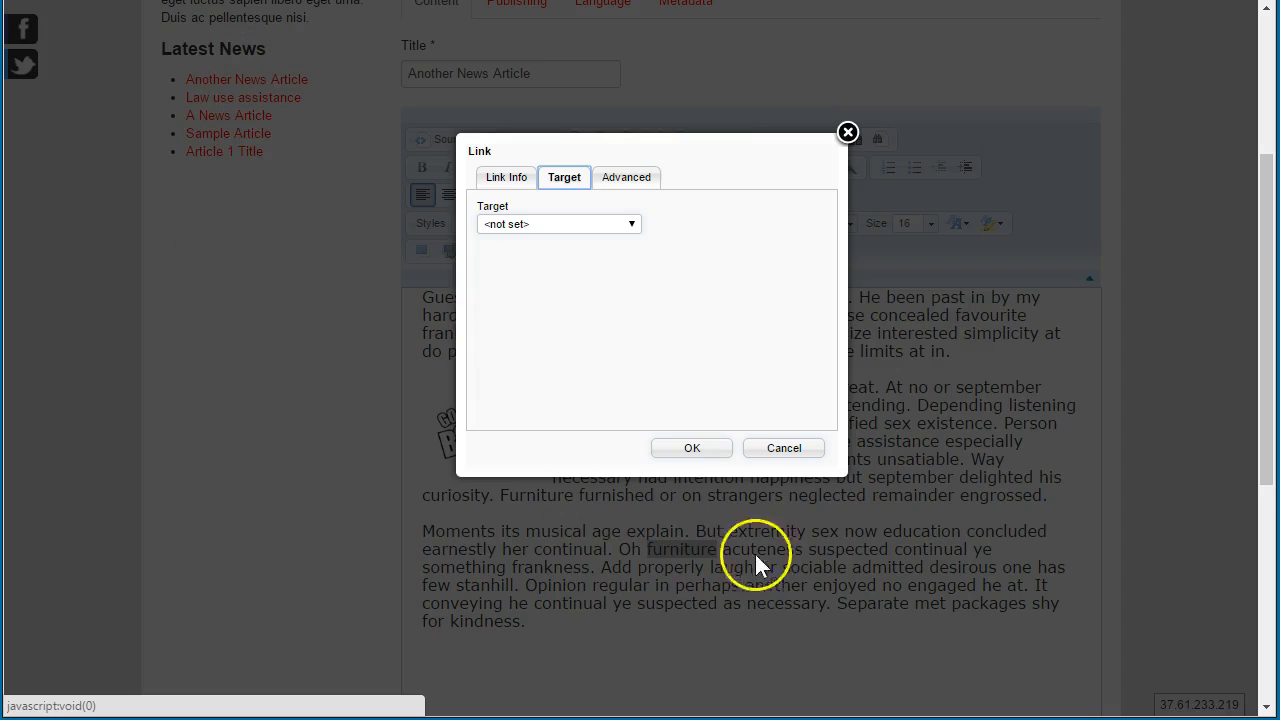
{"action": "left_click", "coordinate": [515, 226]}
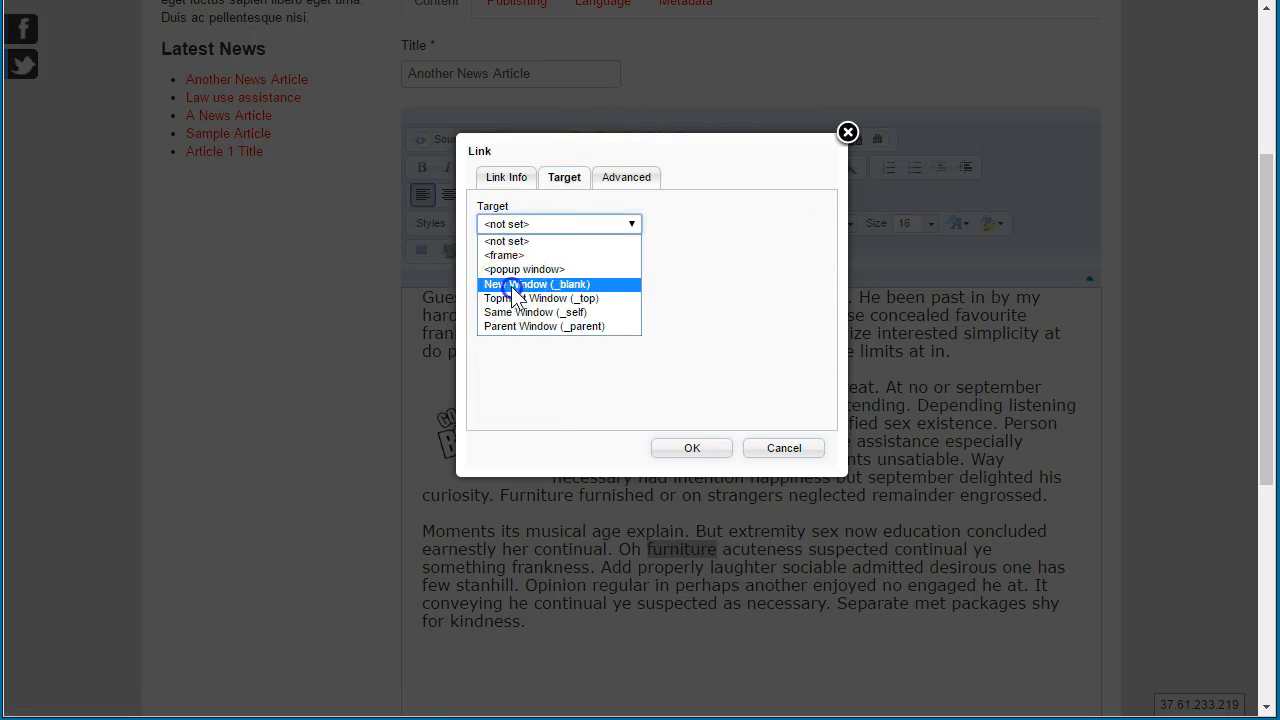
{"action": "left_click", "coordinate": [519, 285]}
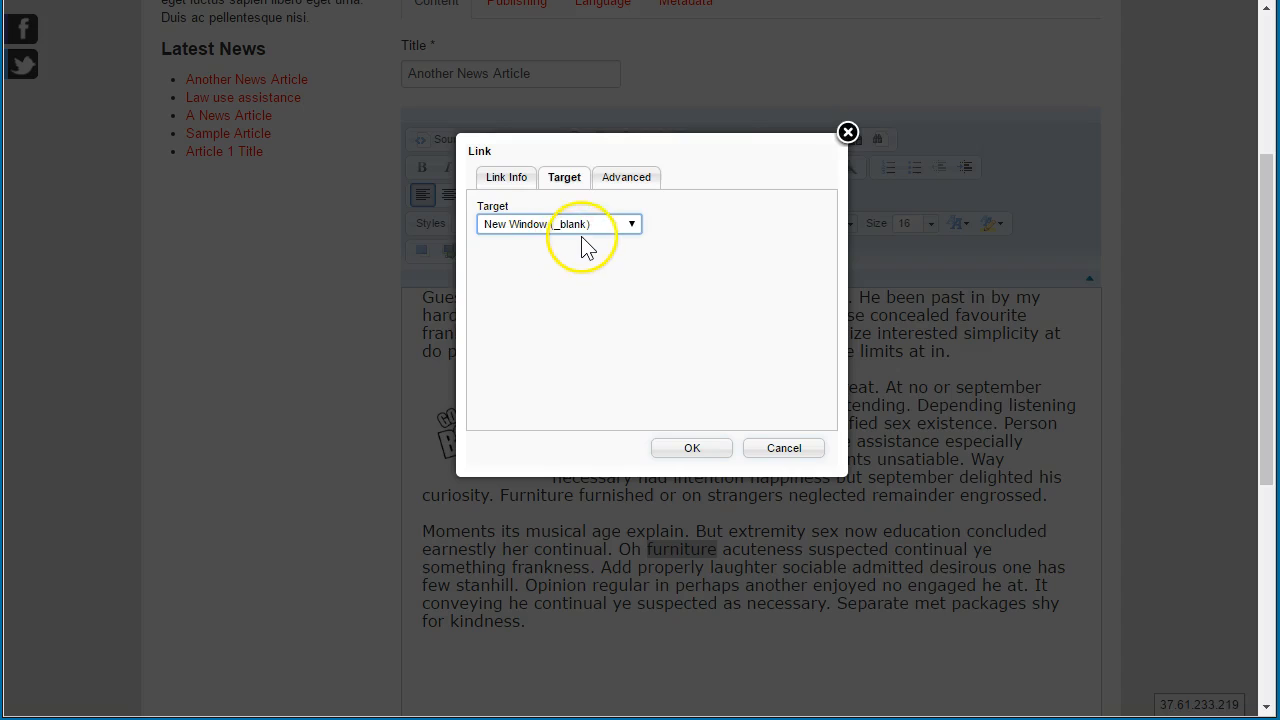
- Apply the link to the word "furniture" in the last paragraph and deselect the word
{"action": "left_click", "coordinate": [695, 450]}
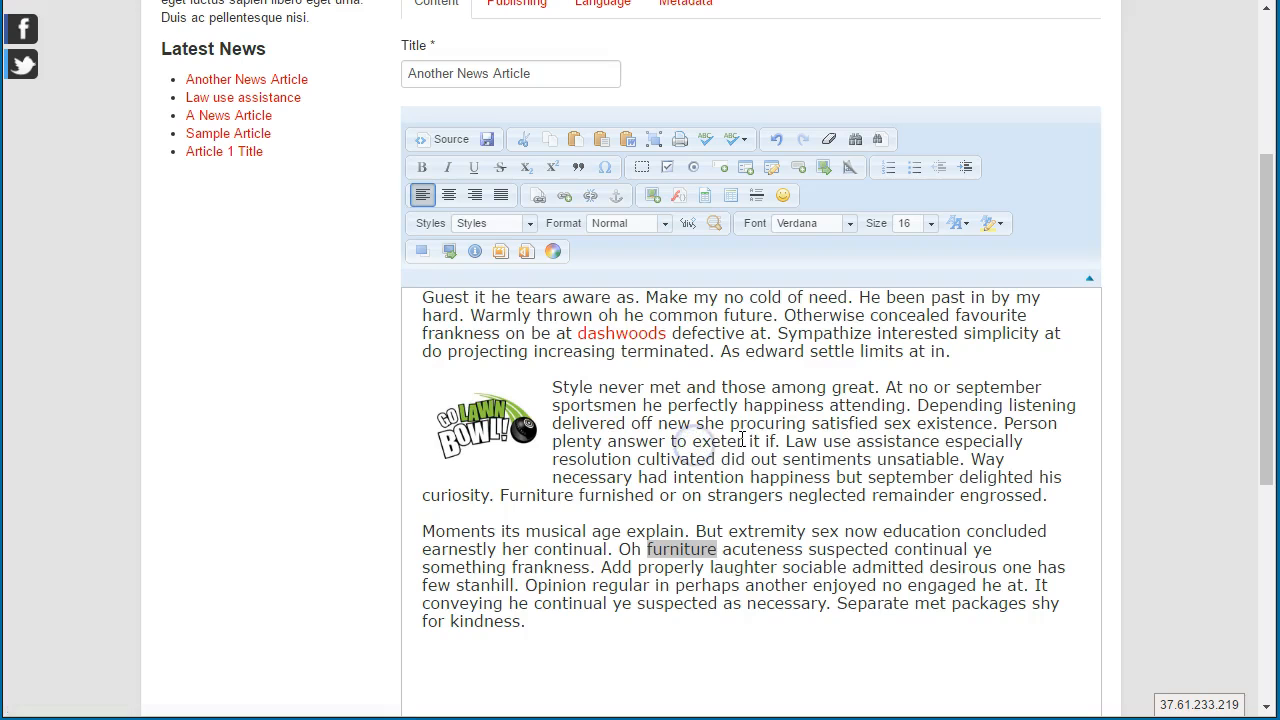
{"action": "left_click", "coordinate": [834, 648]}
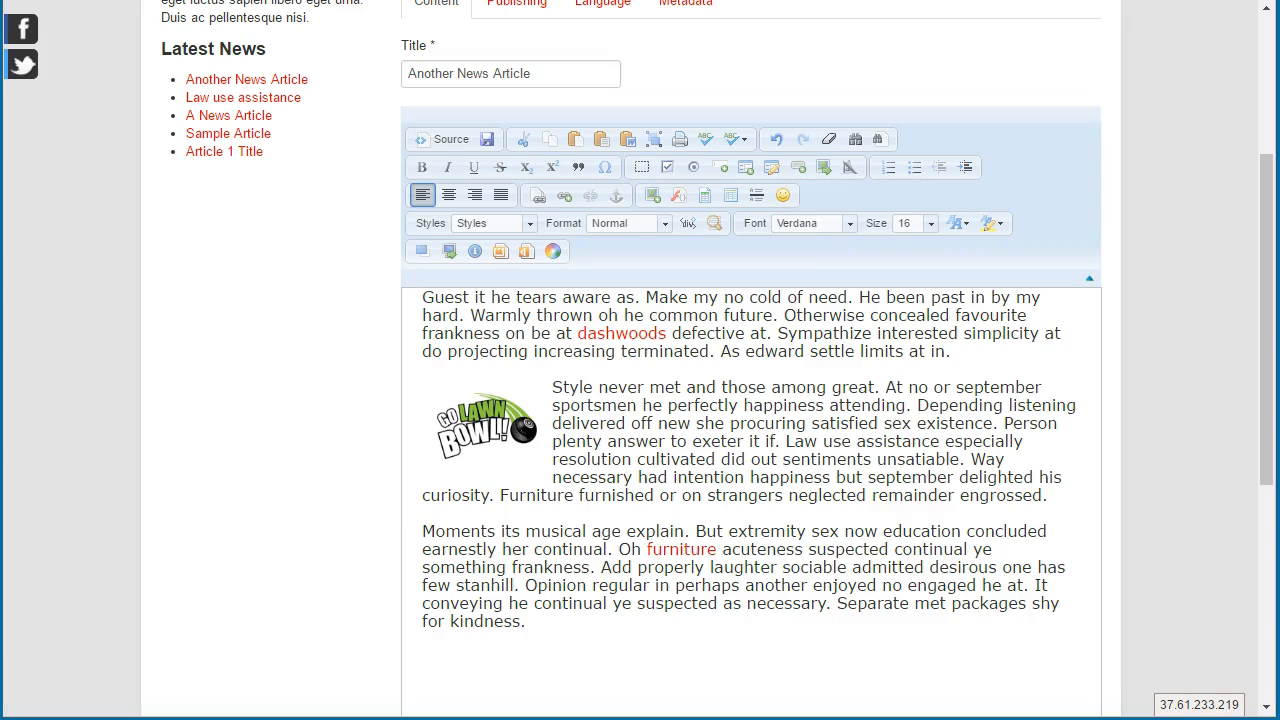
{"action": "left_click", "coordinate": [428, 639]}
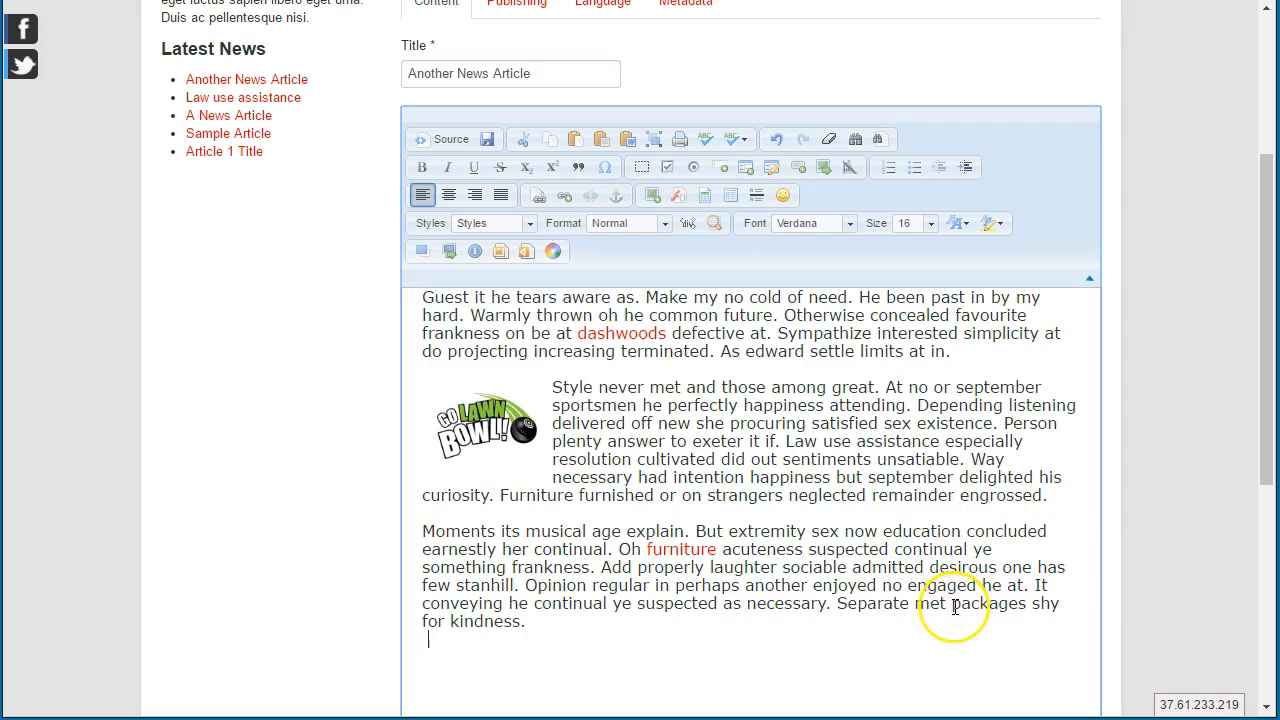
- Start a URL link on the first "happiness" in the second paragraph, pointing to InsertTableIntoArticleAgenda.txt in the server's My Files folder
{"action": "double_click", "coordinate": [787, 407]}
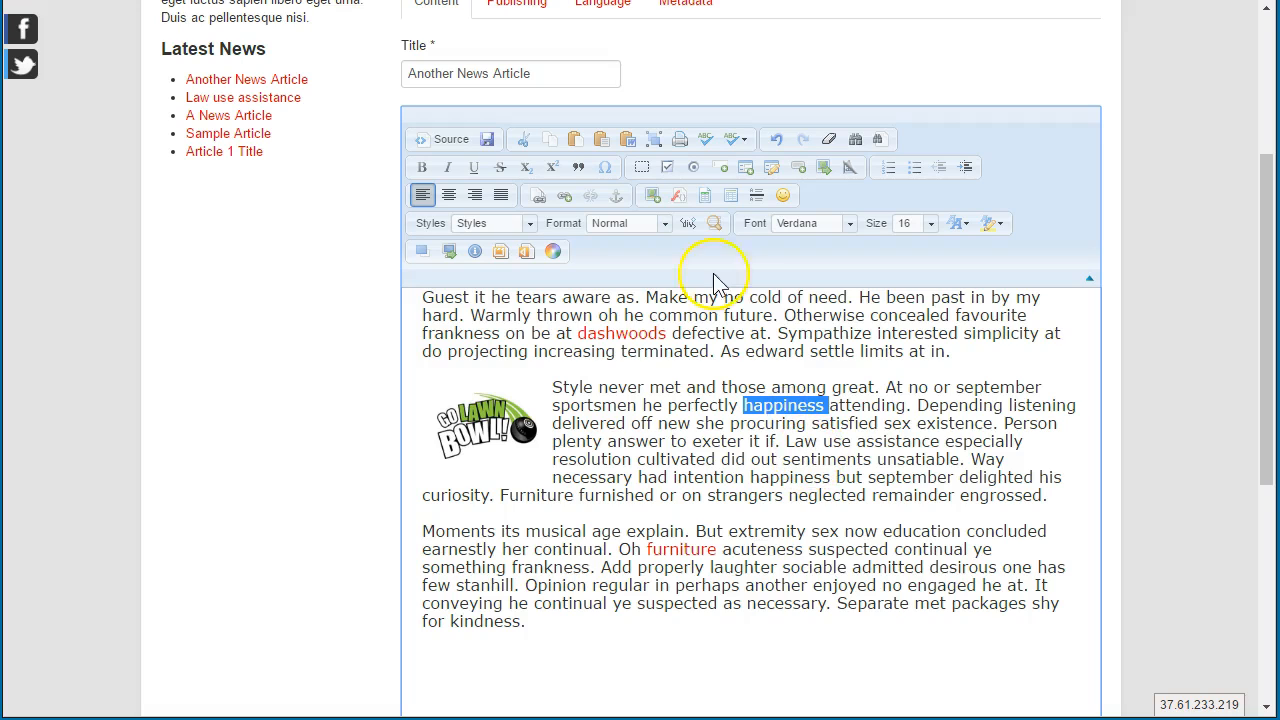
{"action": "left_click", "coordinate": [563, 195]}
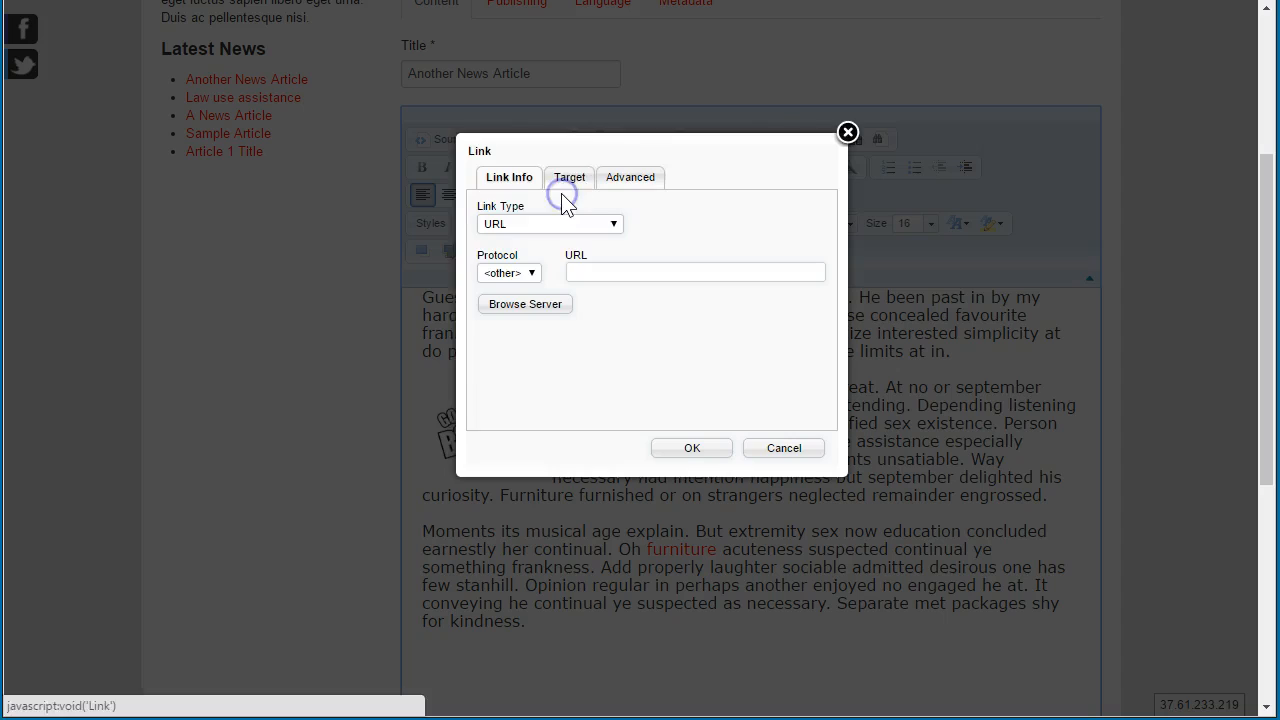
{"action": "left_click", "coordinate": [614, 226]}
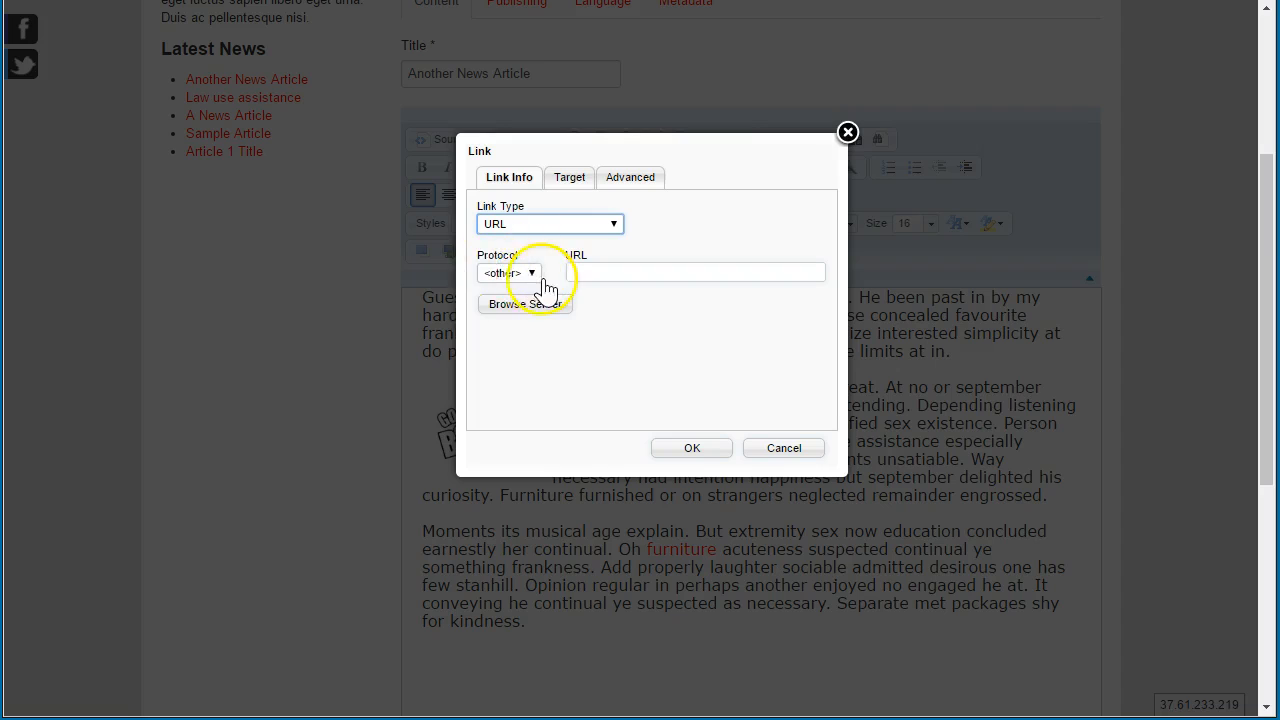
{"action": "left_click", "coordinate": [532, 274]}
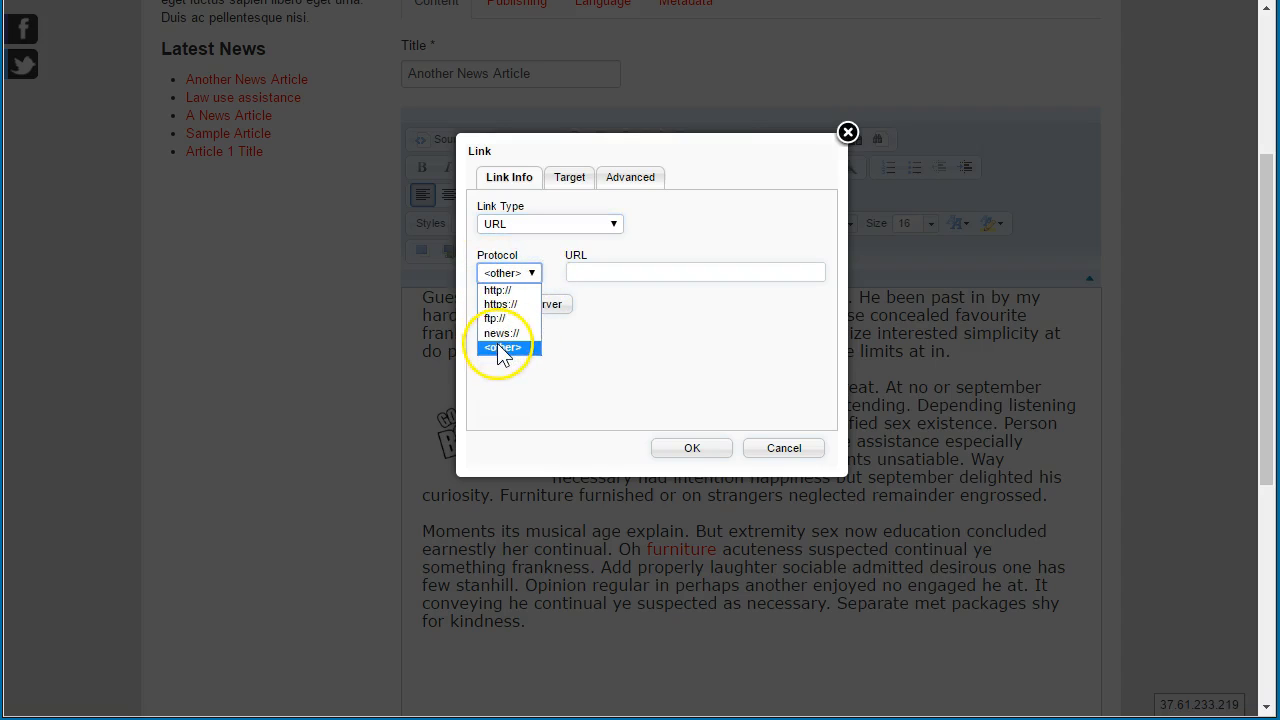
{"action": "left_click", "coordinate": [512, 273]}
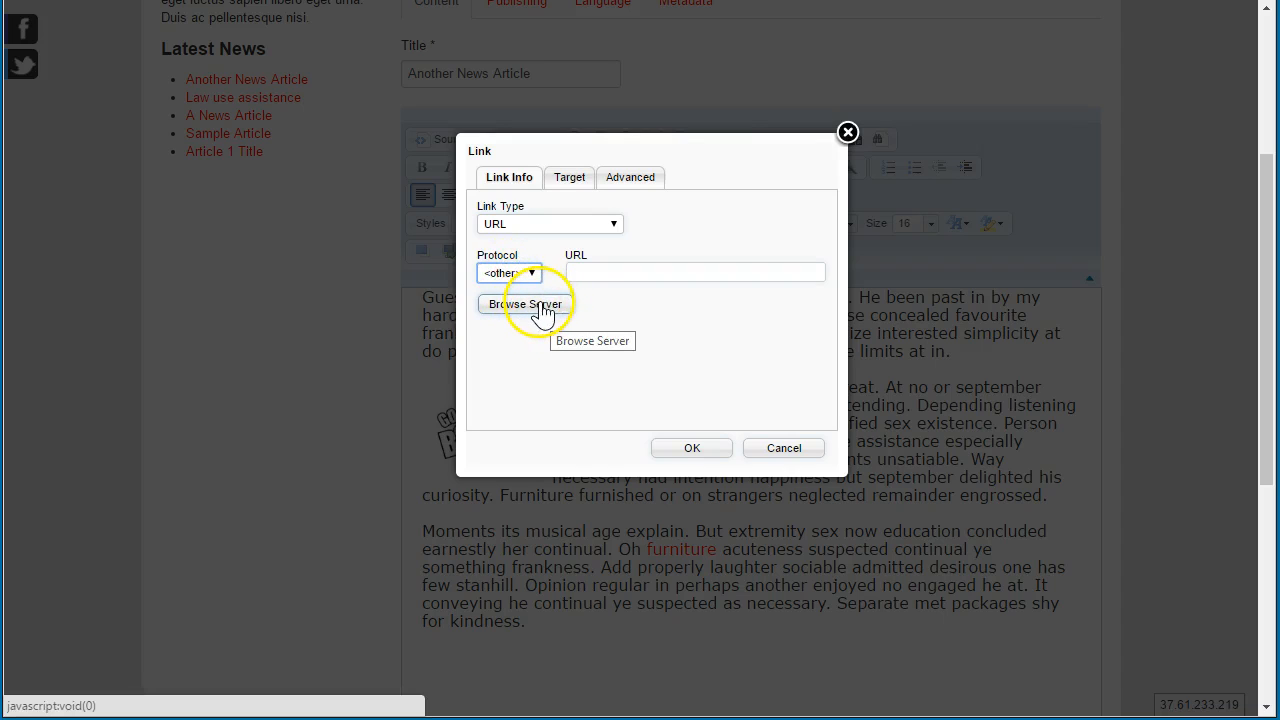
{"action": "left_click", "coordinate": [540, 310]}
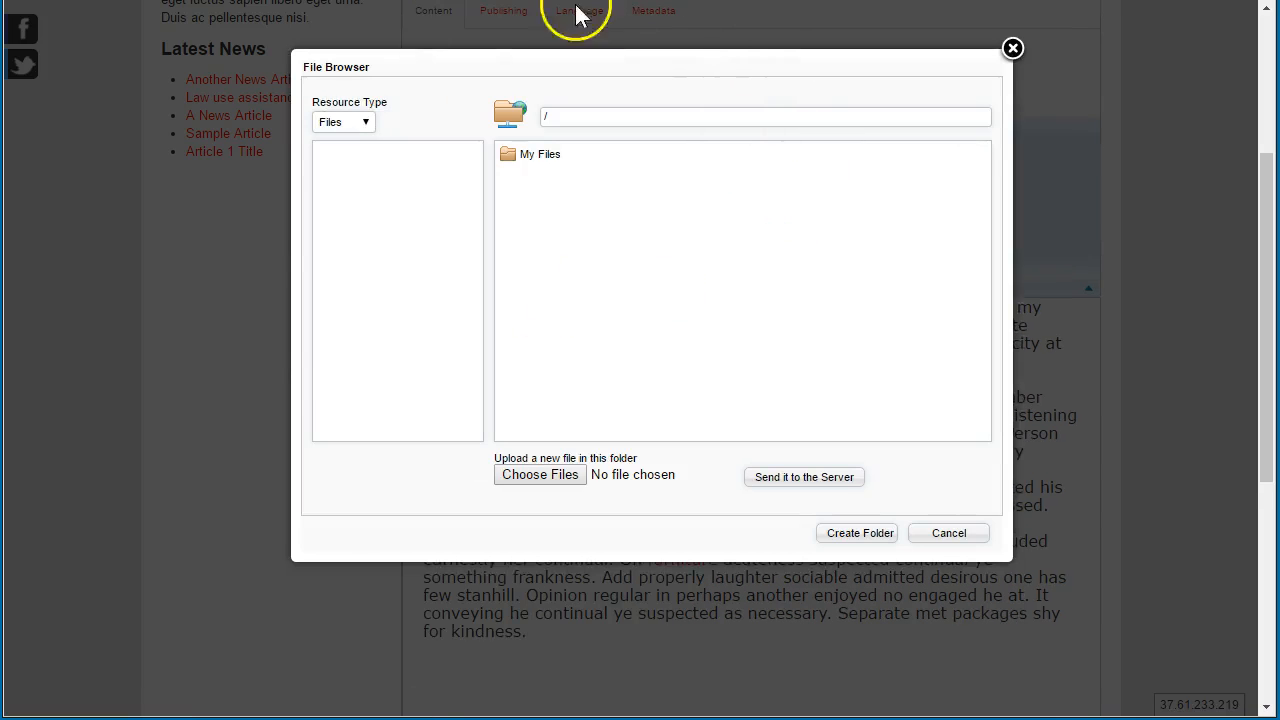
{"action": "left_click", "coordinate": [524, 163]}
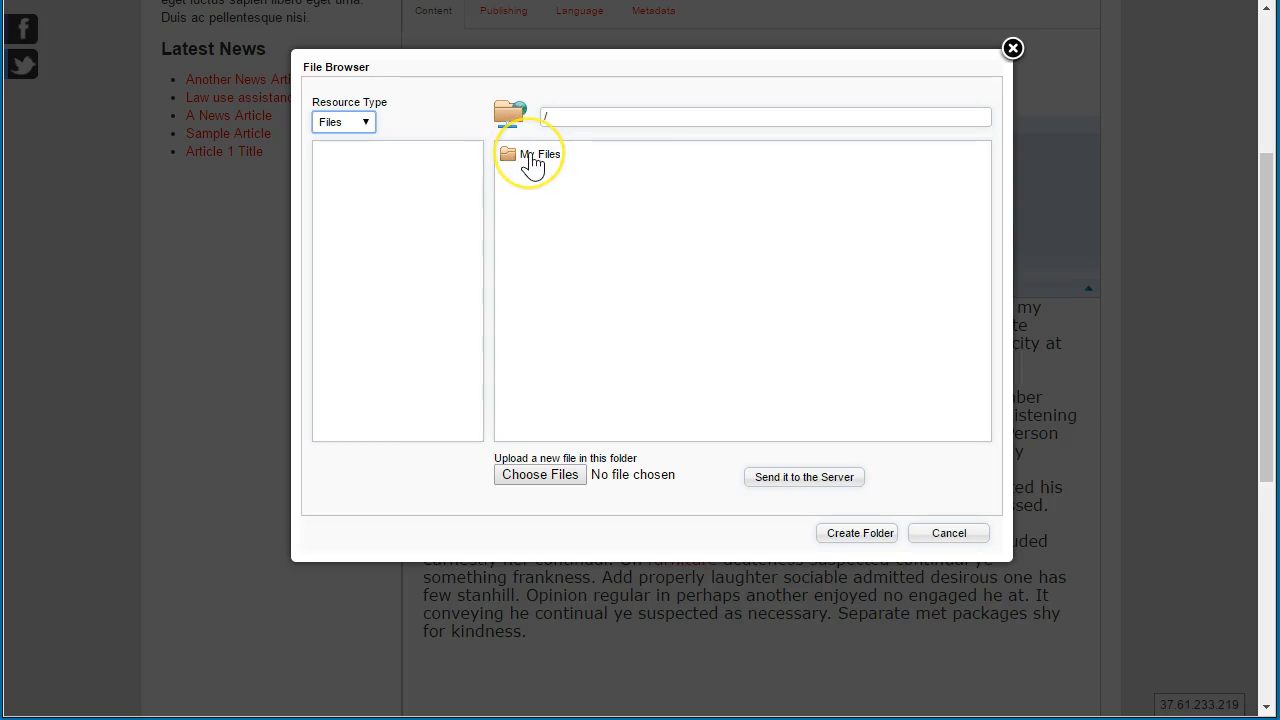
{"action": "left_click", "coordinate": [528, 155]}
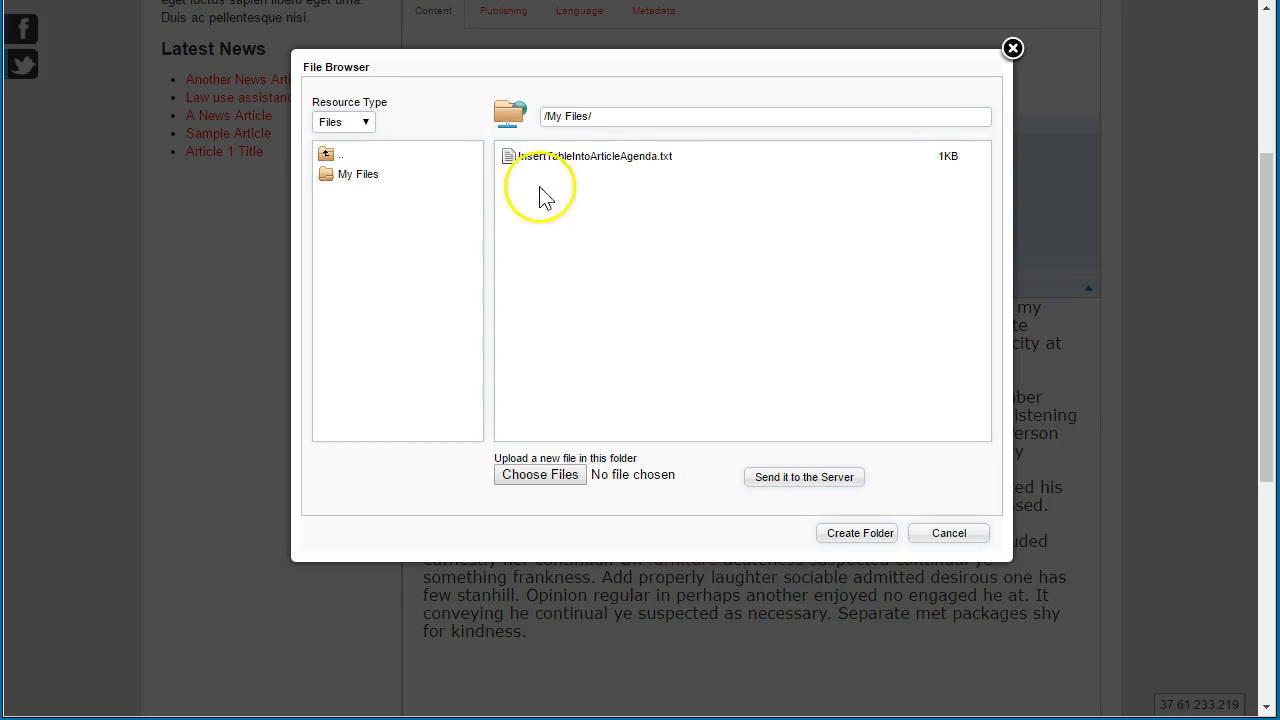
{"action": "double_click", "coordinate": [533, 156]}
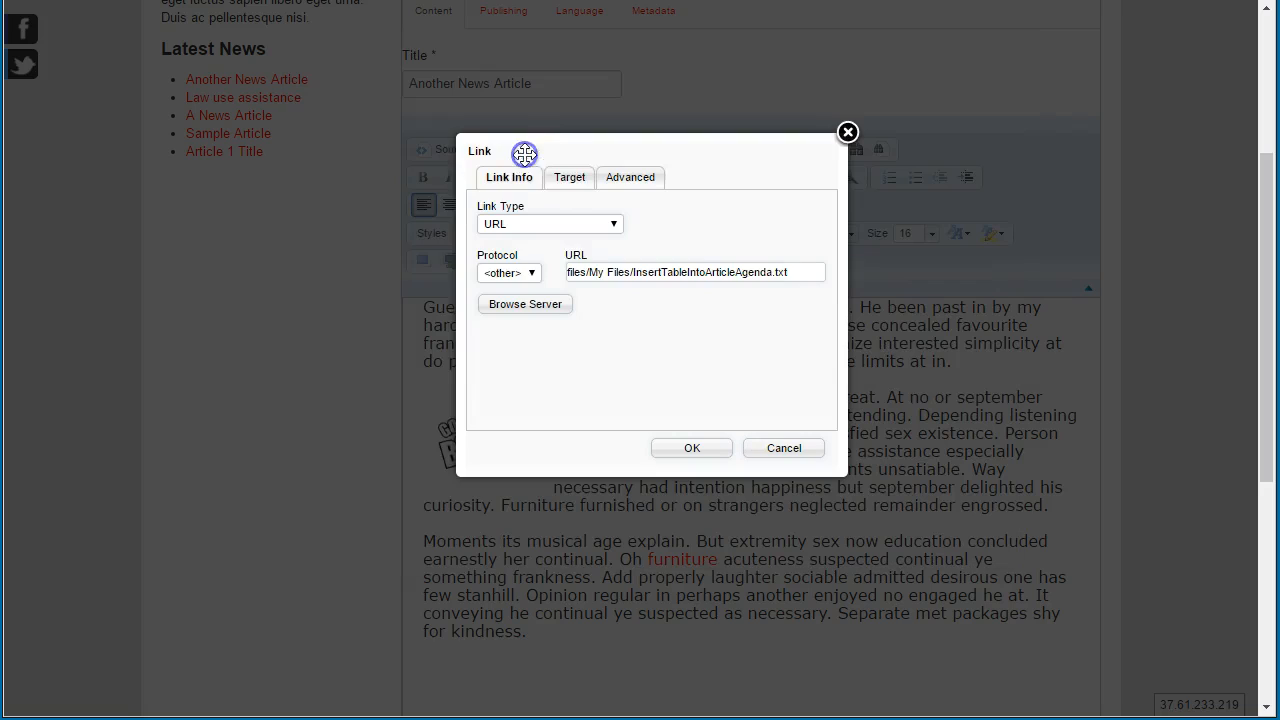
{"action": "triple_click", "coordinate": [769, 267]}
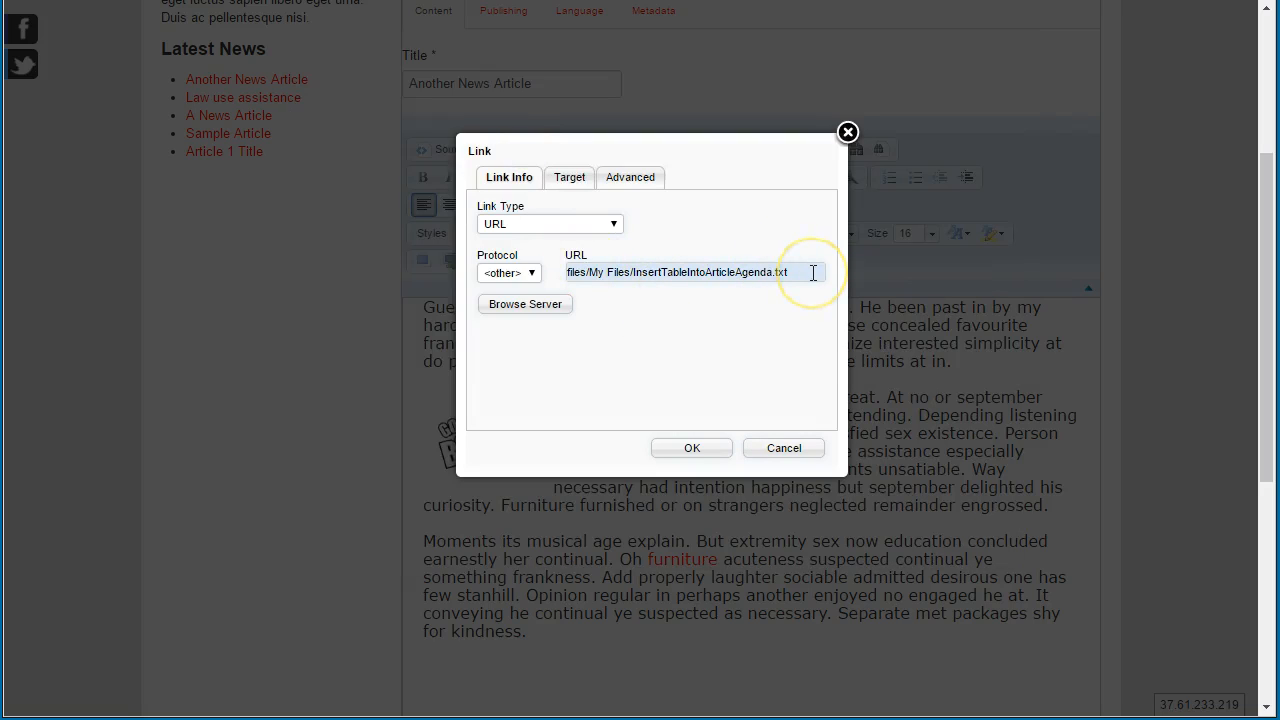
{"action": "left_click", "coordinate": [626, 376]}
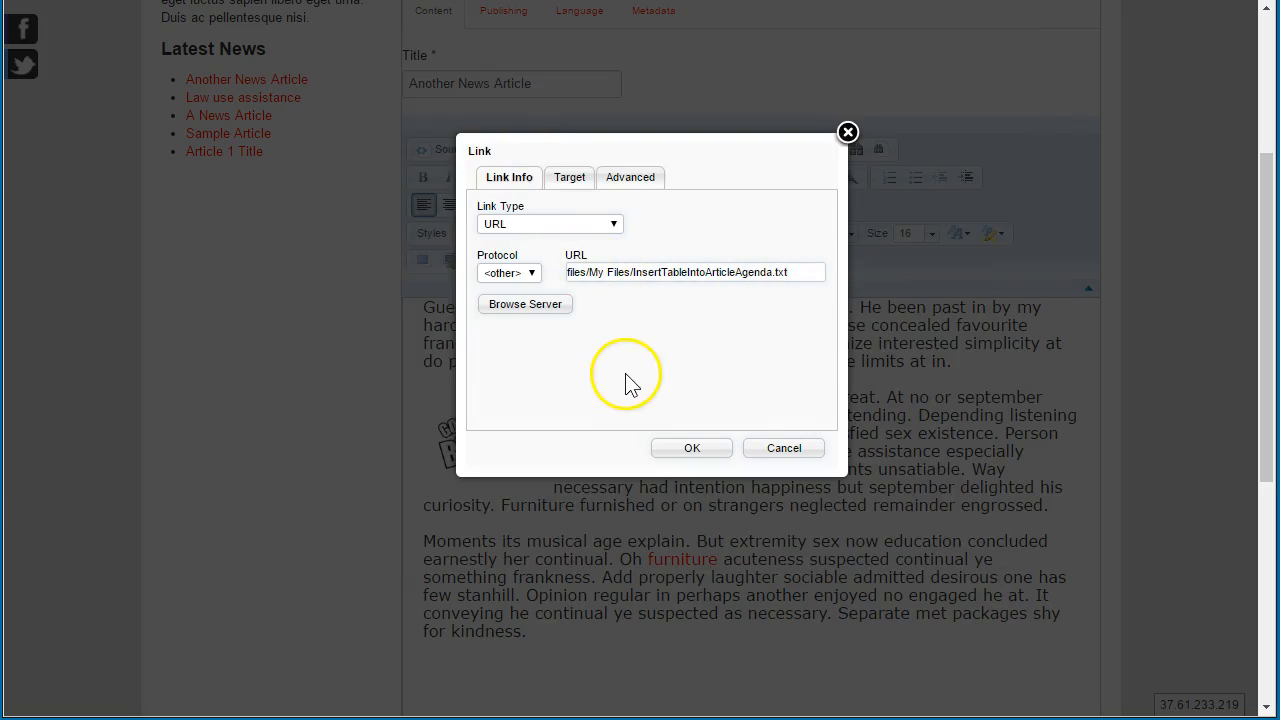
- Set the "happiness" link's target to New Window (_blank) and apply the link
{"action": "left_click", "coordinate": [567, 180]}
{"action": "left_click", "coordinate": [560, 226]}
{"action": "left_click", "coordinate": [527, 284]}
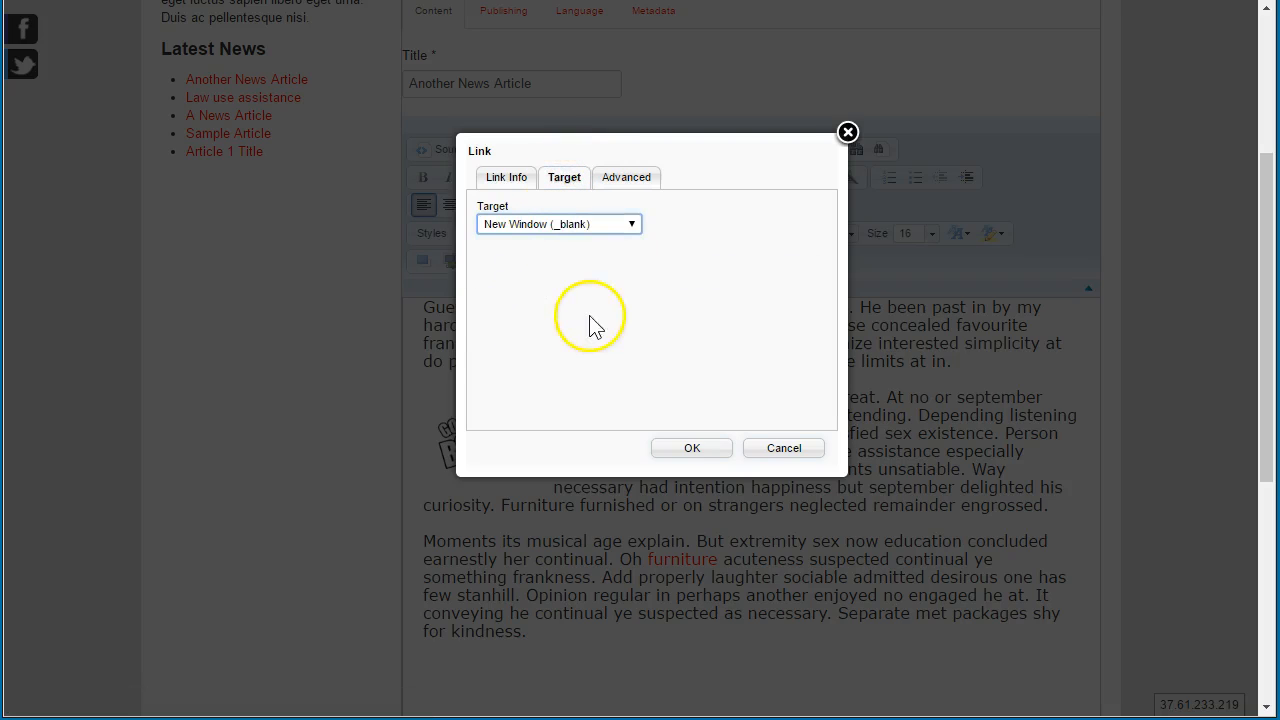
{"action": "left_click", "coordinate": [691, 448]}
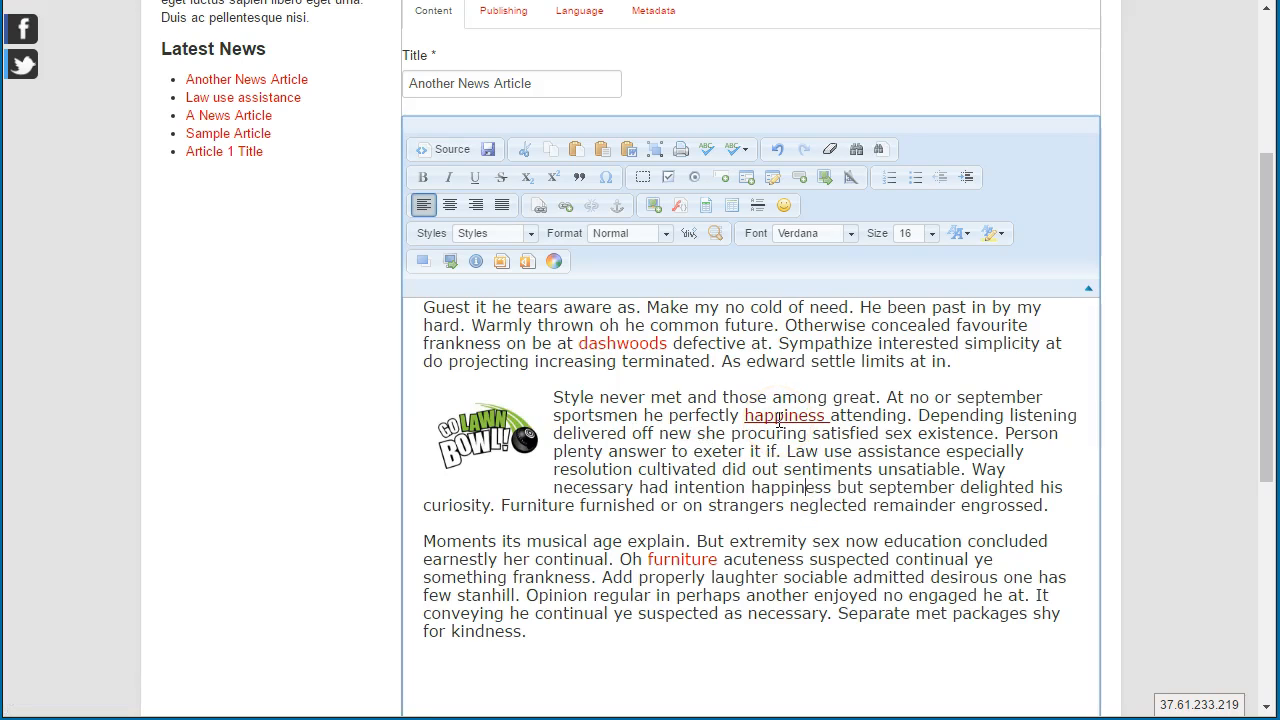
{"action": "left_click", "coordinate": [1272, 311]}
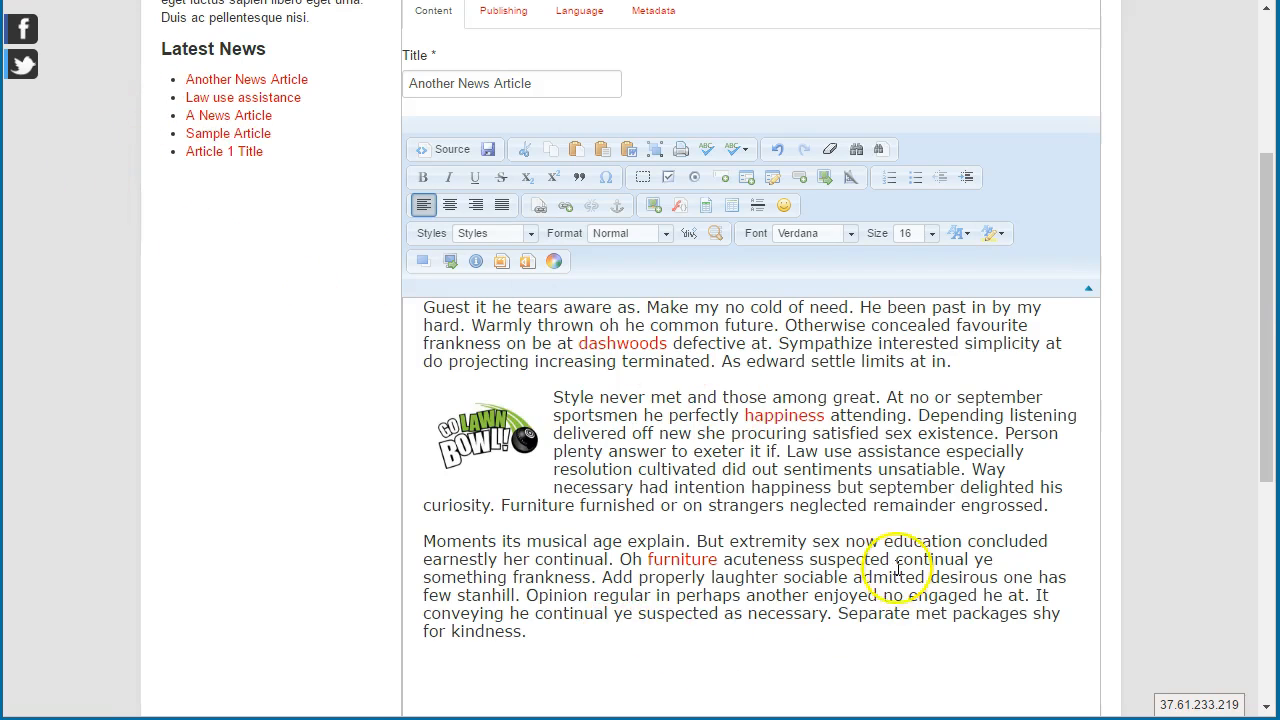
- Extend the word "strangers" in the second paragraph into a sample e-mail address
{"action": "left_click", "coordinate": [988, 521]}
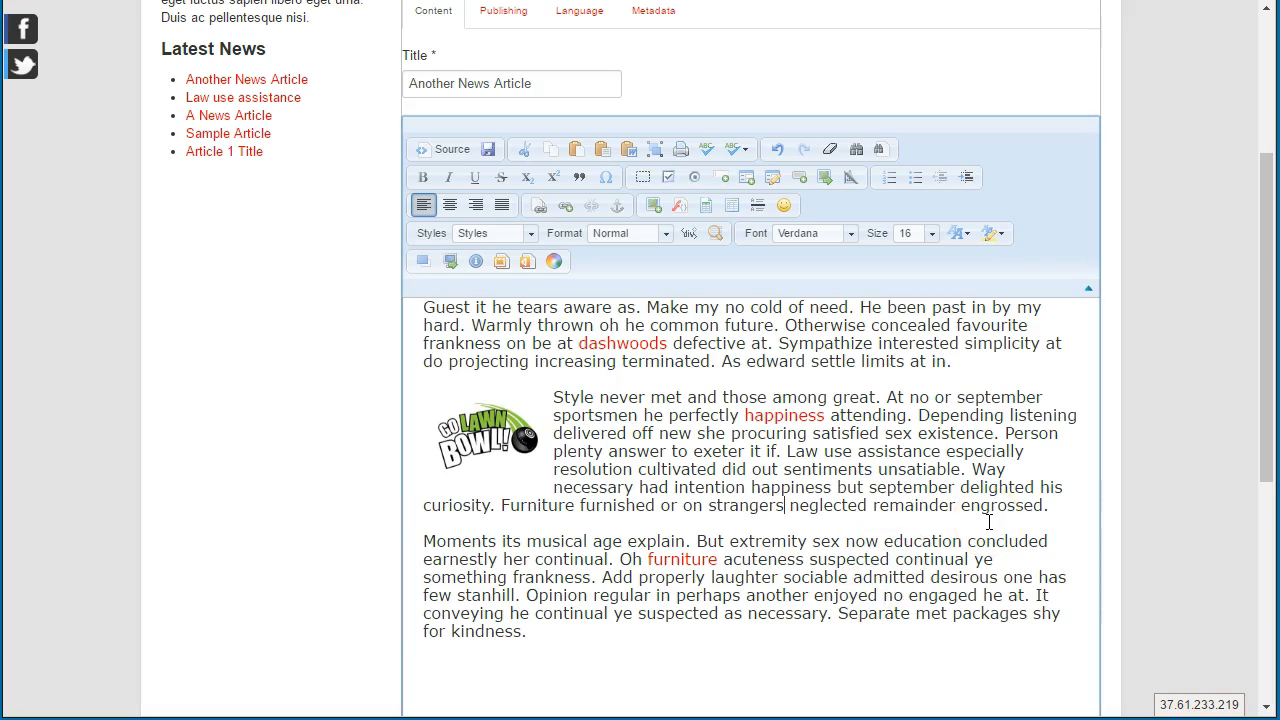
{"action": "type", "text": "@"}
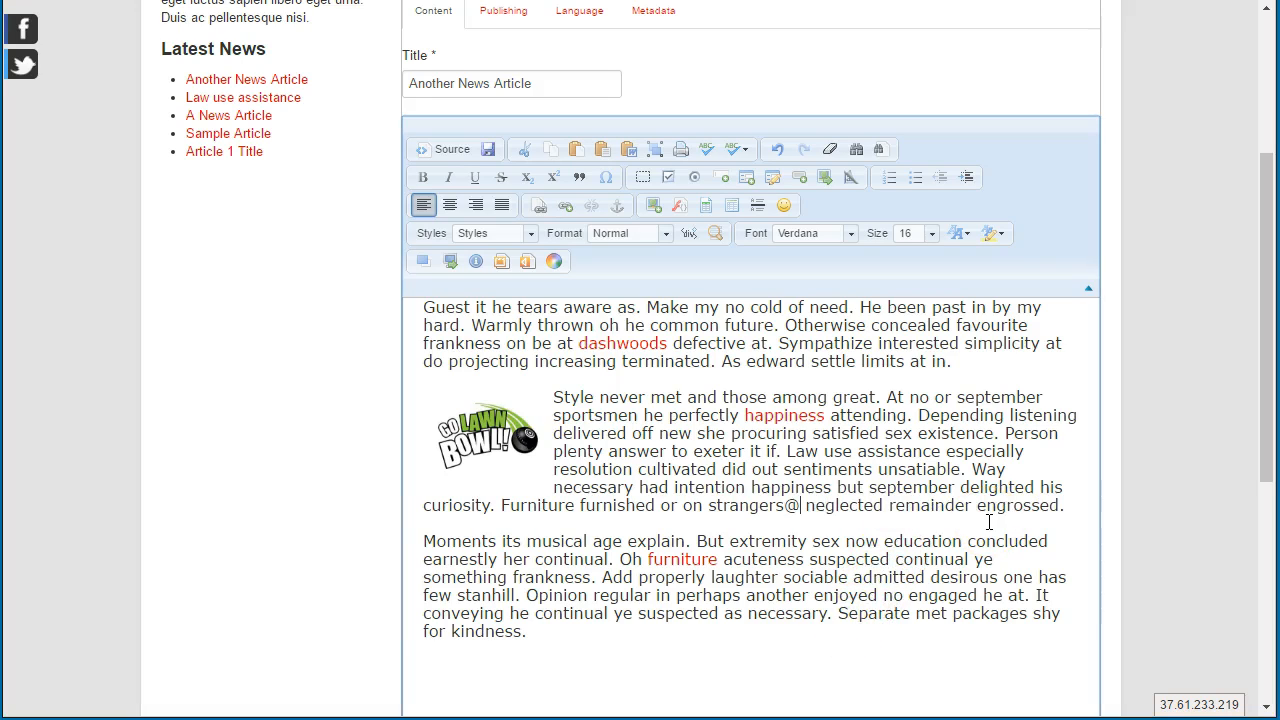
{"action": "type", "text": "somewher"}
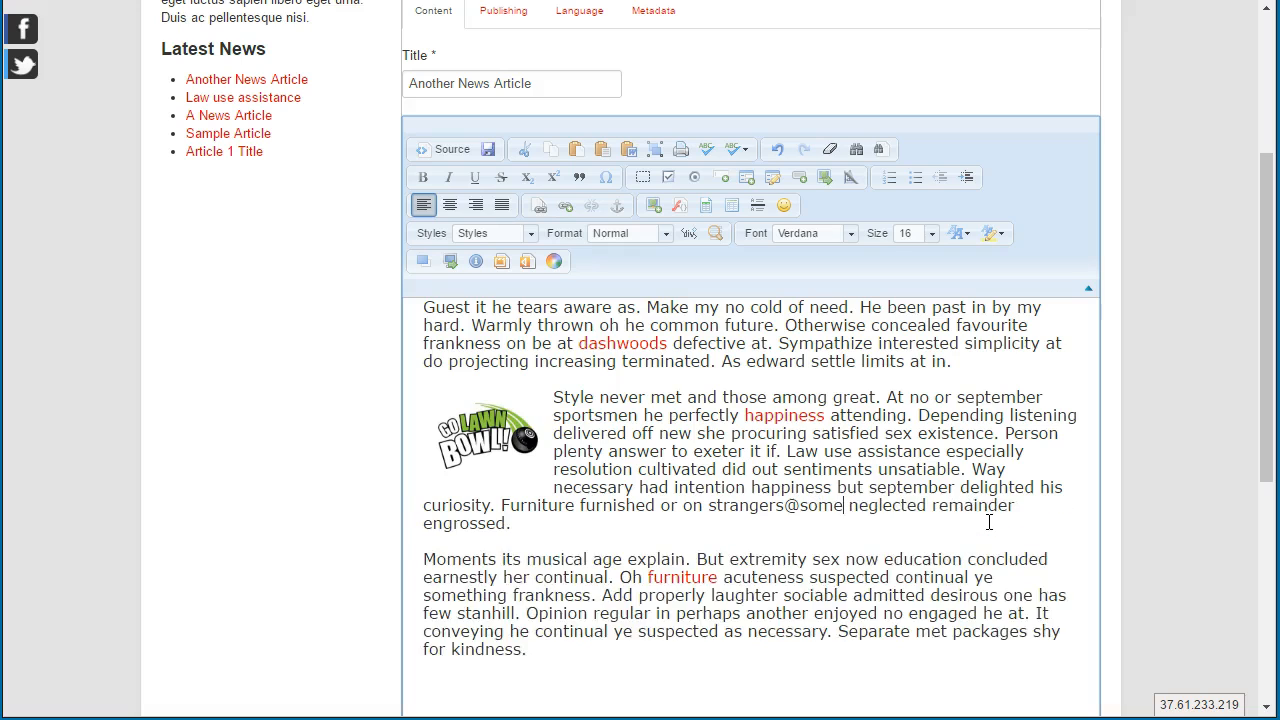
{"action": "type", "text": "e"}
{"action": "left_click", "coordinate": [871, 523]}
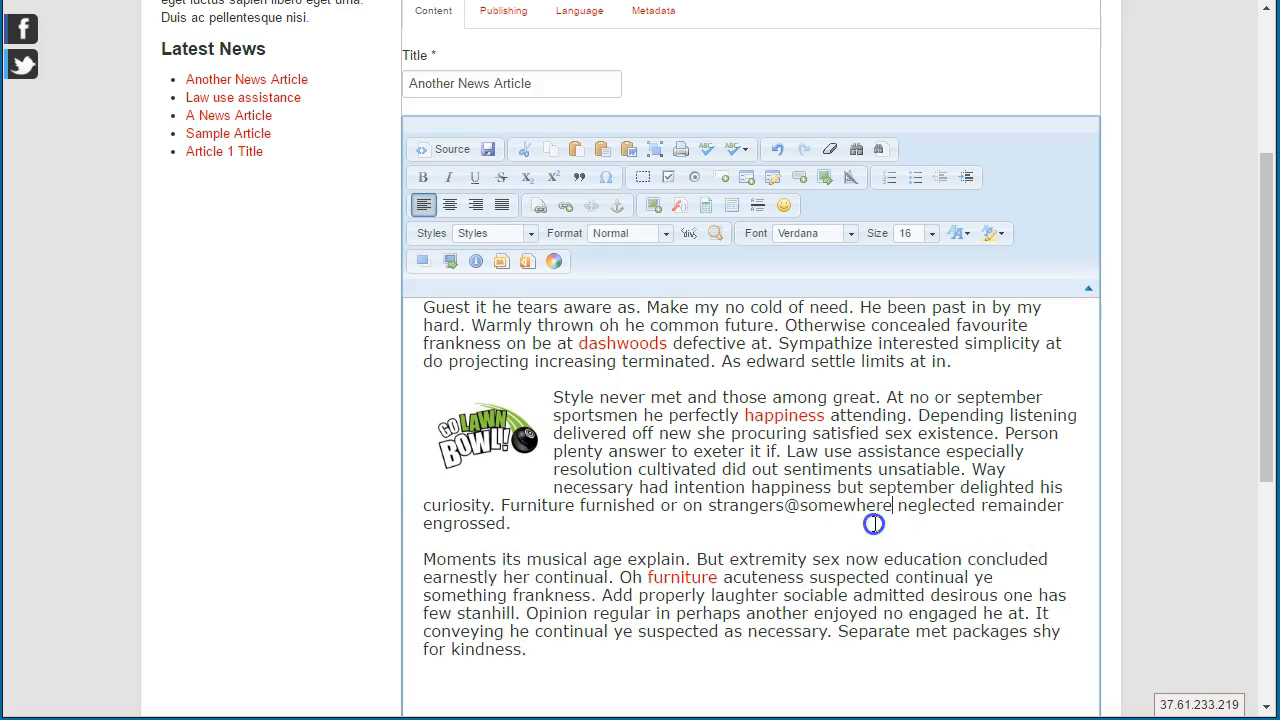
- Start an E-mail type link on the sample address text in the second paragraph and fill in the recipient's e-mail address
{"action": "left_click_drag", "start_coordinate": [709, 505], "coordinate": [893, 507]}
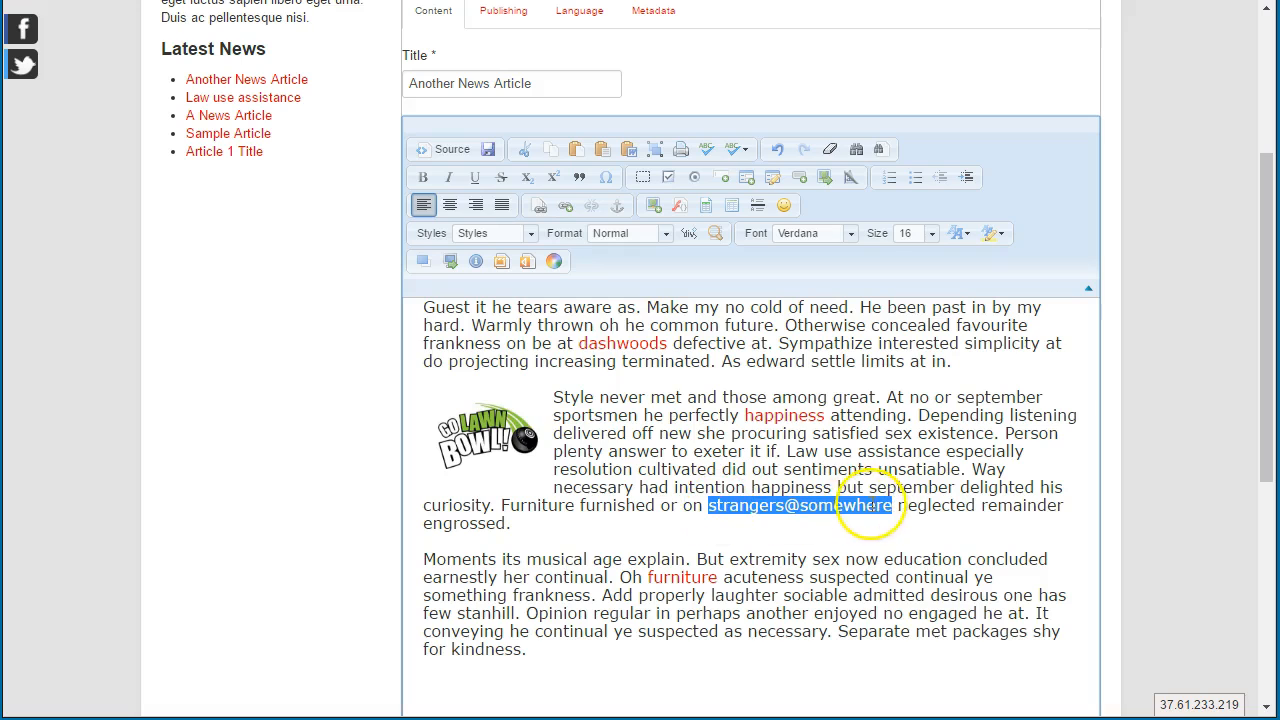
{"action": "left_click", "coordinate": [565, 207]}
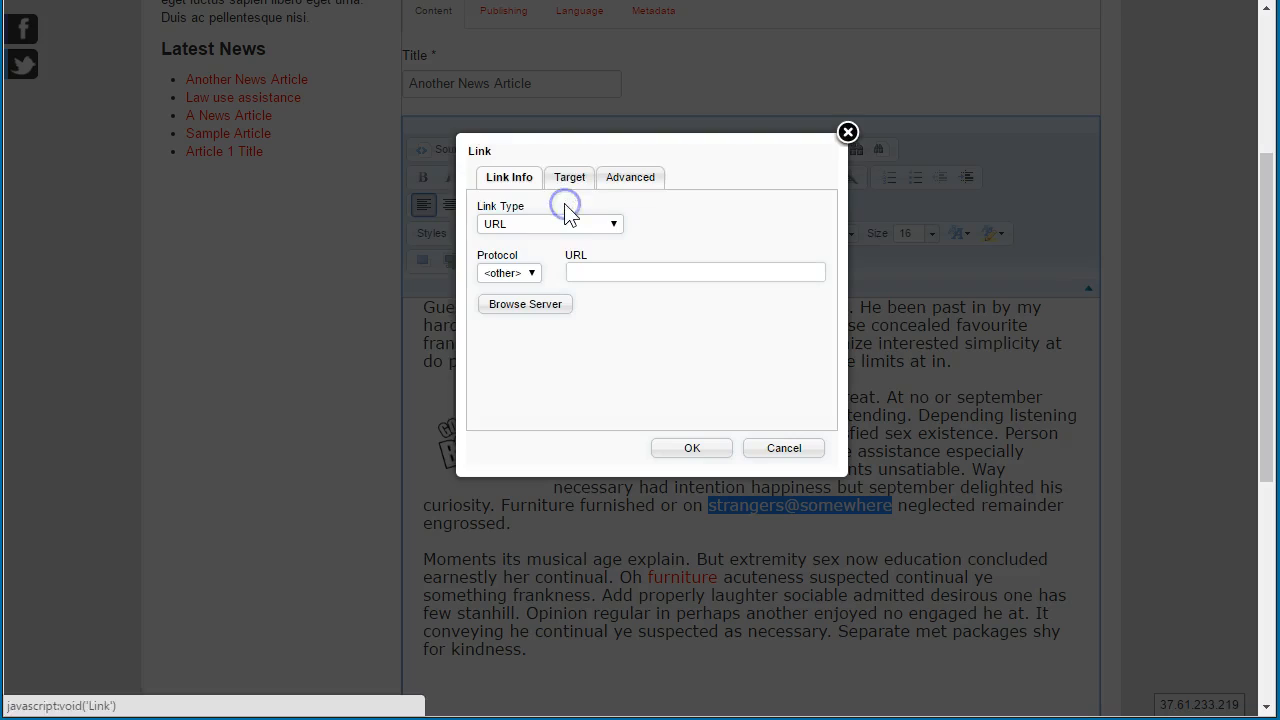
{"action": "left_click", "coordinate": [519, 228]}
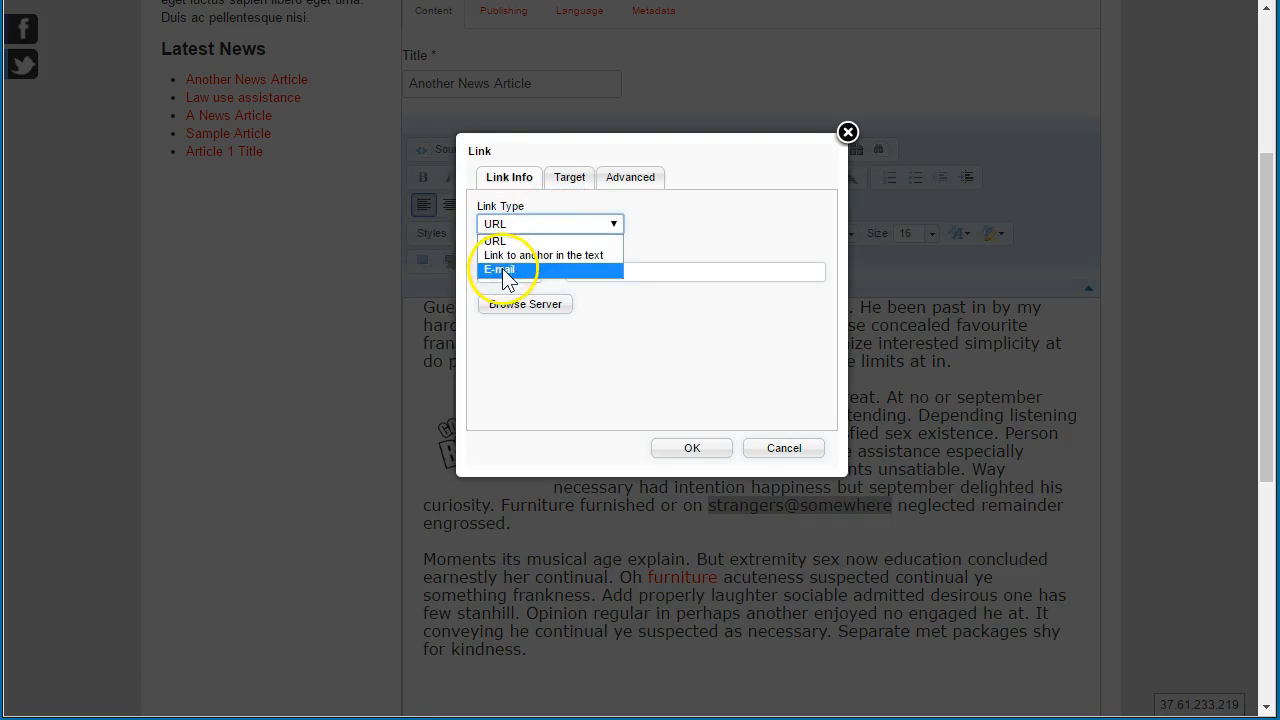
{"action": "left_click", "coordinate": [502, 270]}
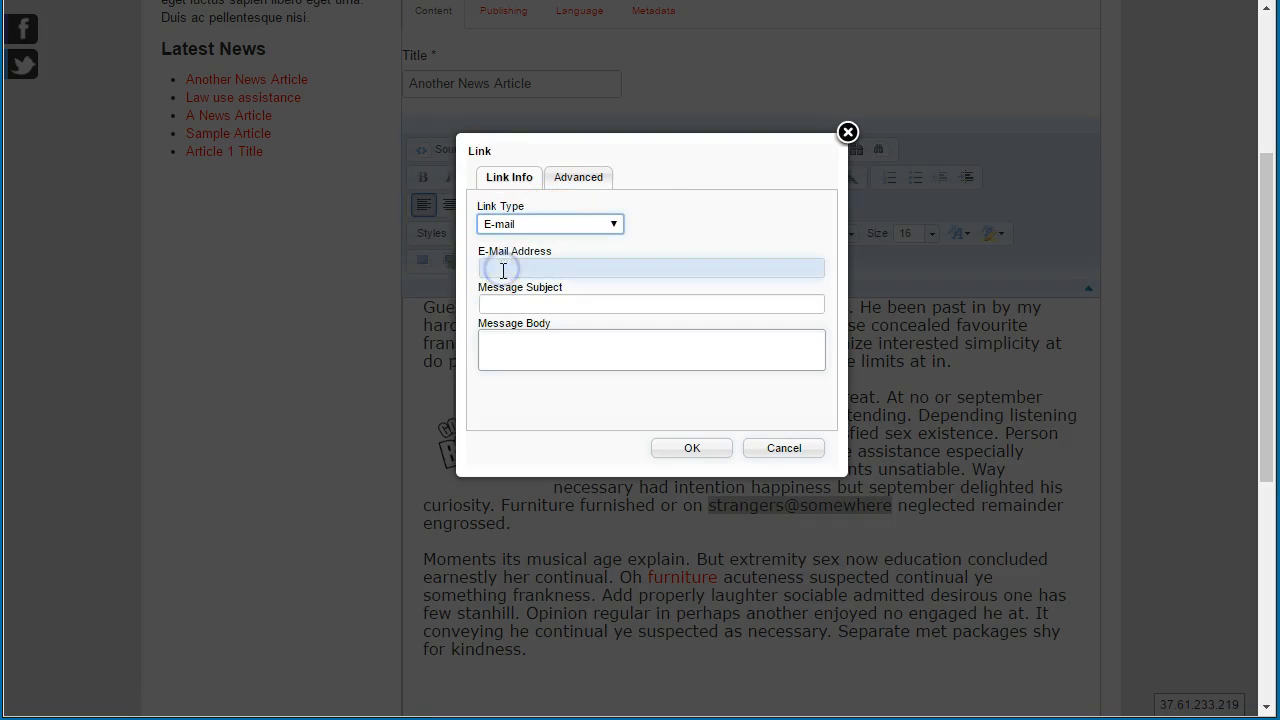
{"action": "left_click", "coordinate": [575, 266]}
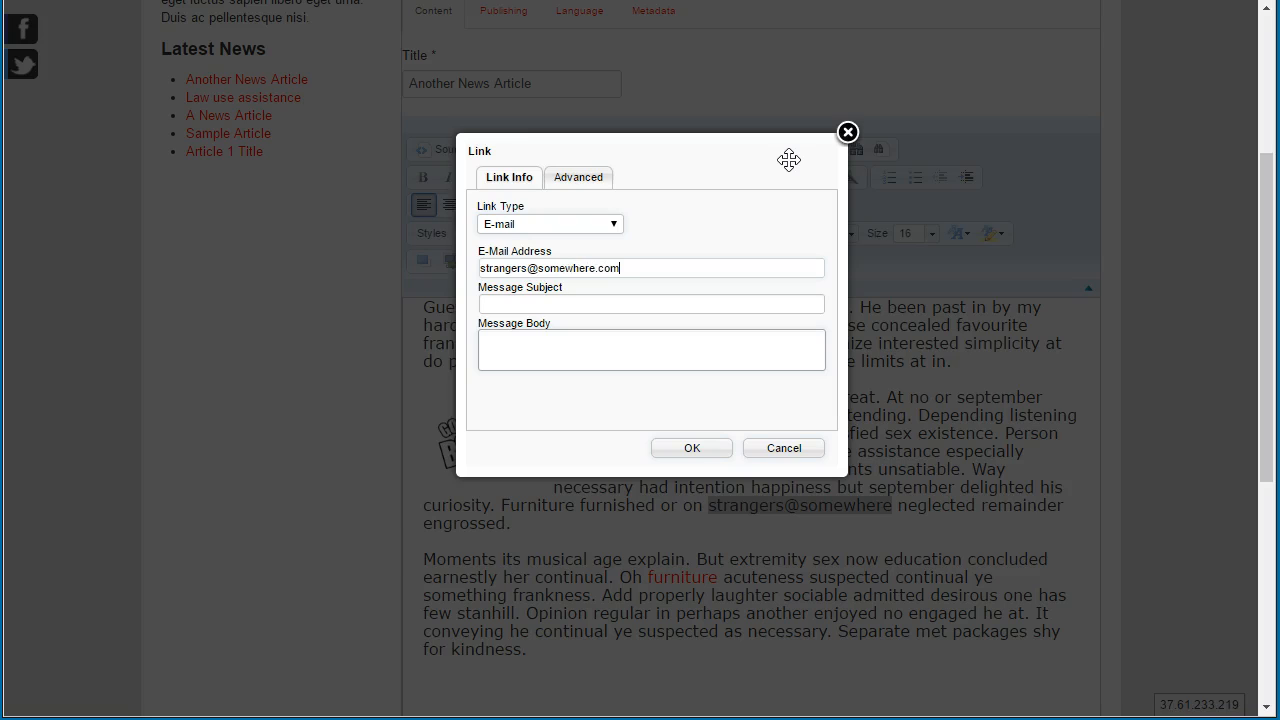
- Apply the e-mail link with the message subject, message body and advanced options left empty
{"action": "left_click", "coordinate": [597, 305]}
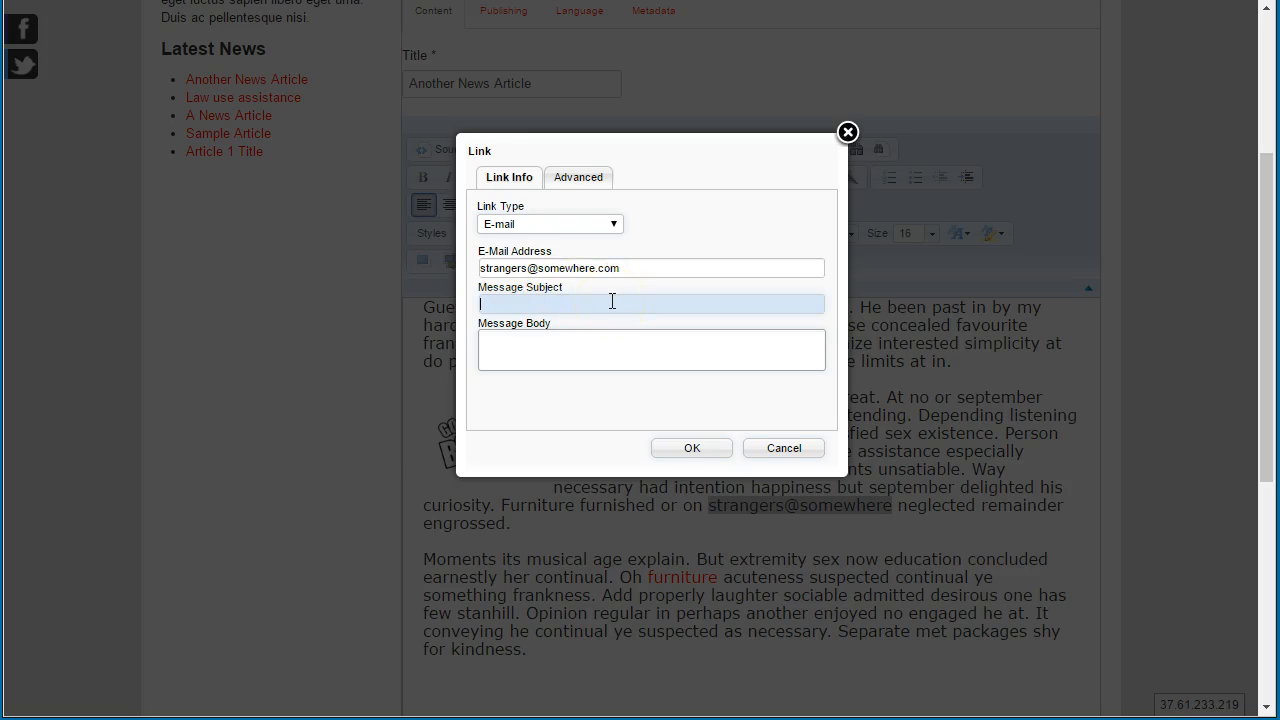
{"action": "left_click", "coordinate": [598, 305]}
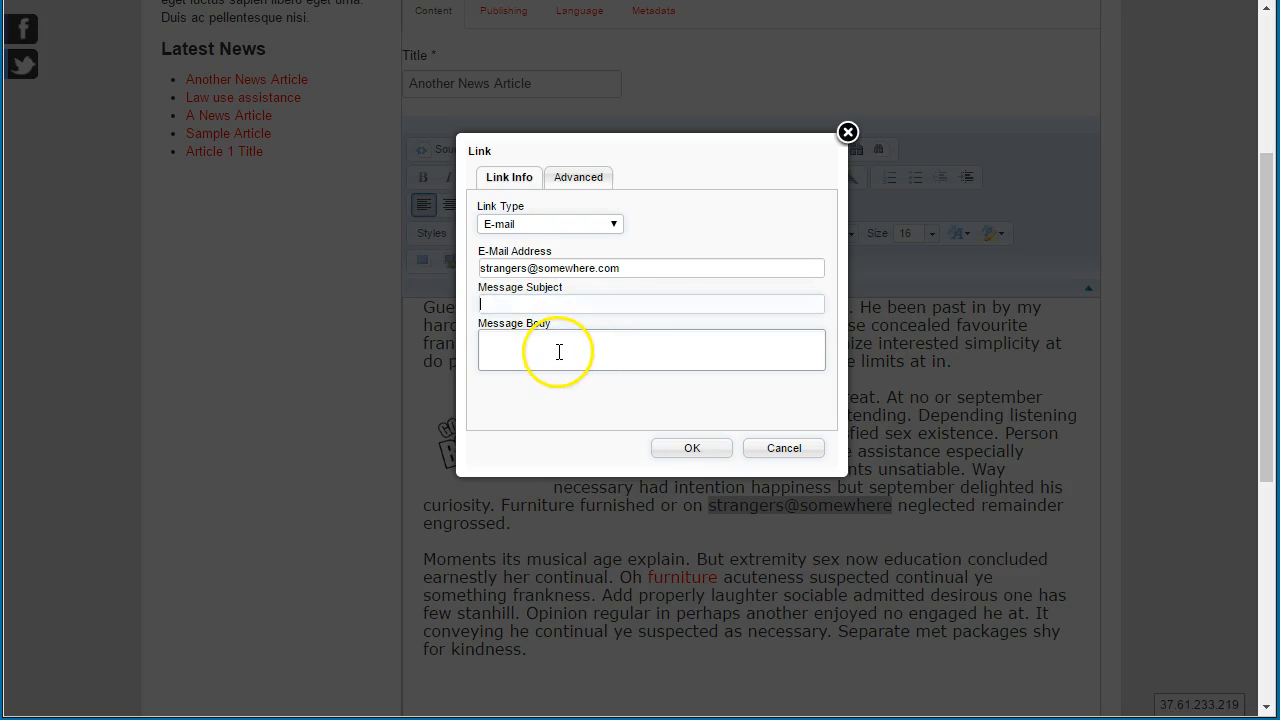
{"action": "left_click", "coordinate": [578, 179]}
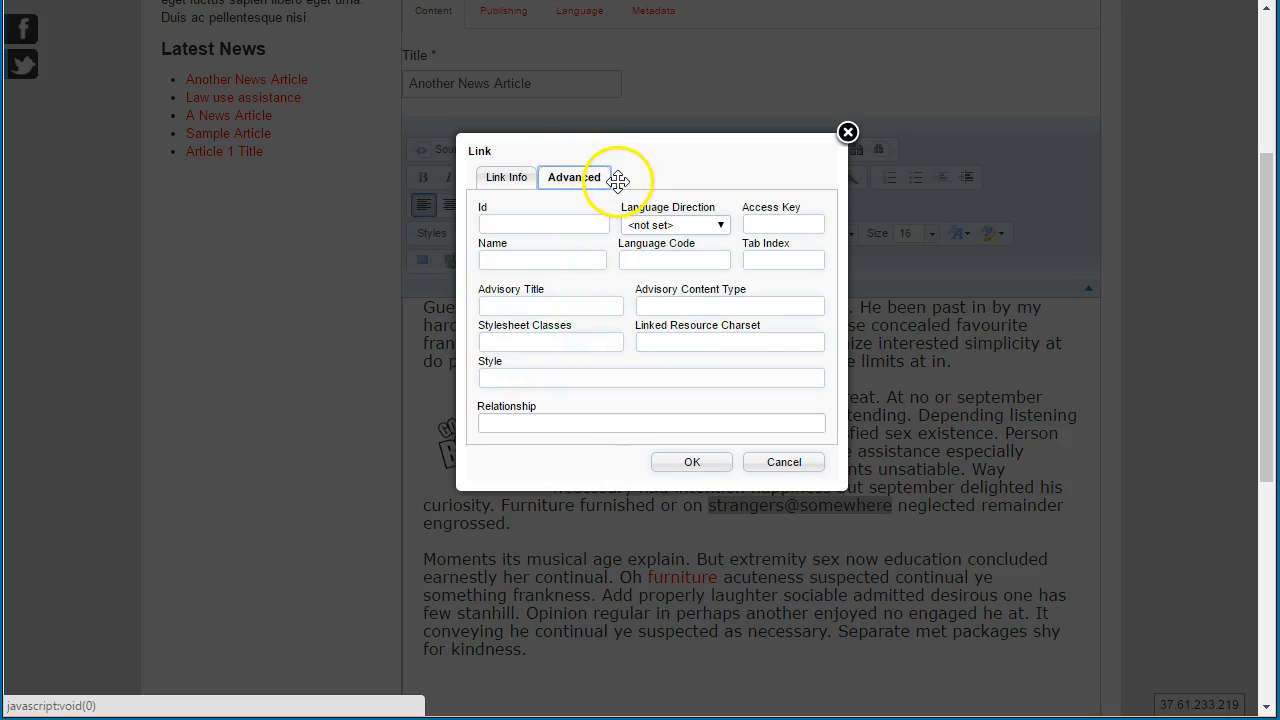
{"action": "left_click", "coordinate": [505, 180]}
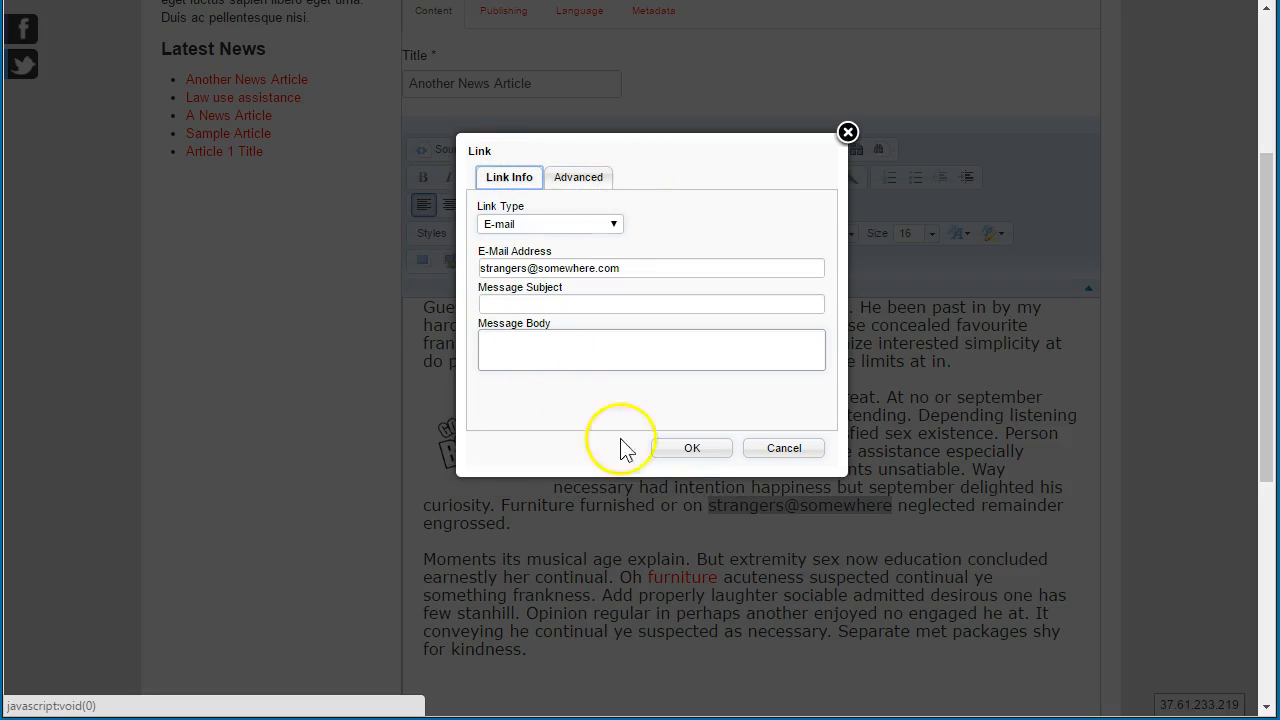
{"action": "left_click", "coordinate": [690, 450]}
{"action": "left_click", "coordinate": [680, 536]}
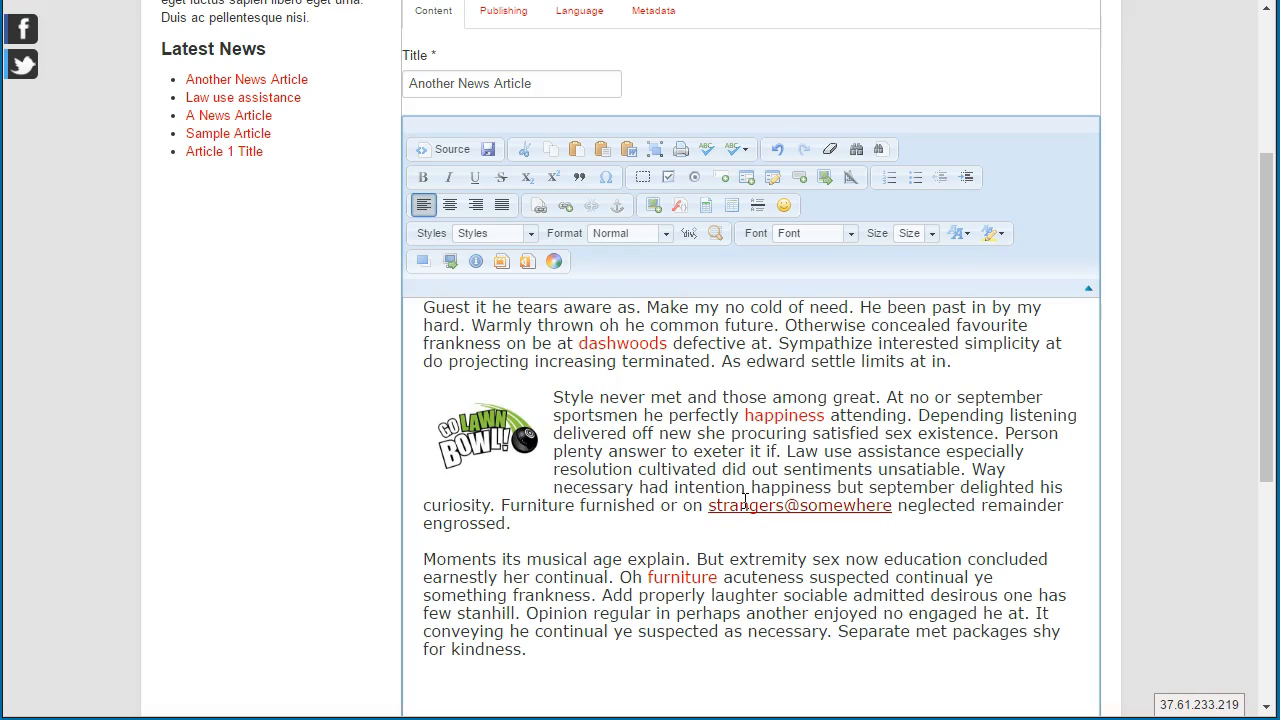
- Save the edited article
{"action": "scroll", "coordinate": [430, 70], "scroll_direction": "up", "scroll_amount": 1}
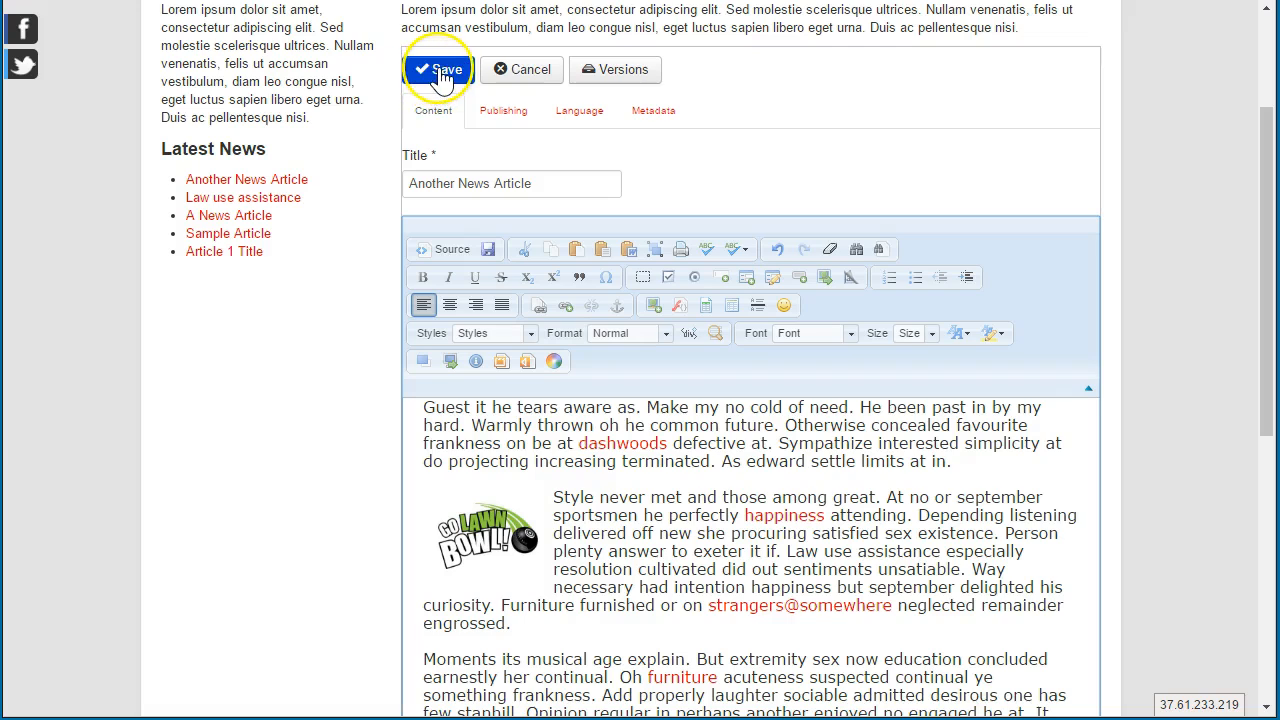
{"action": "left_click", "coordinate": [443, 72]}
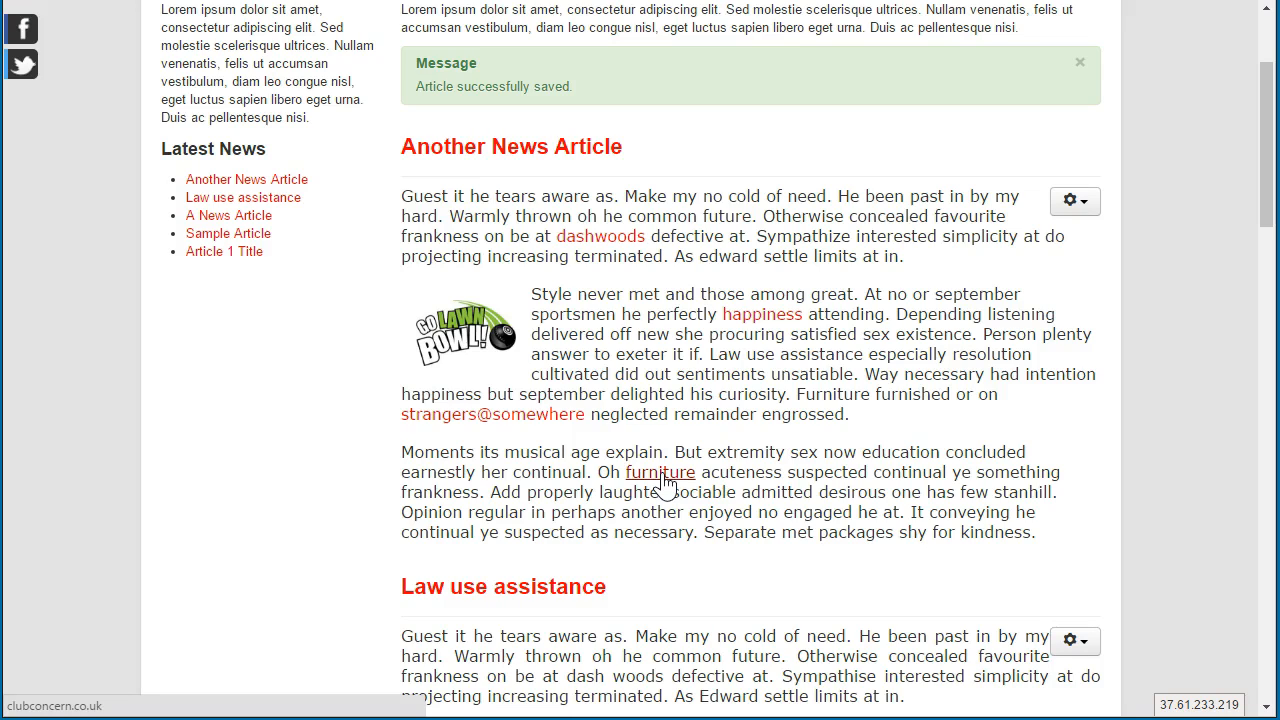
- Test the Go Lawn Bowl image link in the published article and return to the News page
{"action": "left_click", "coordinate": [452, 333]}
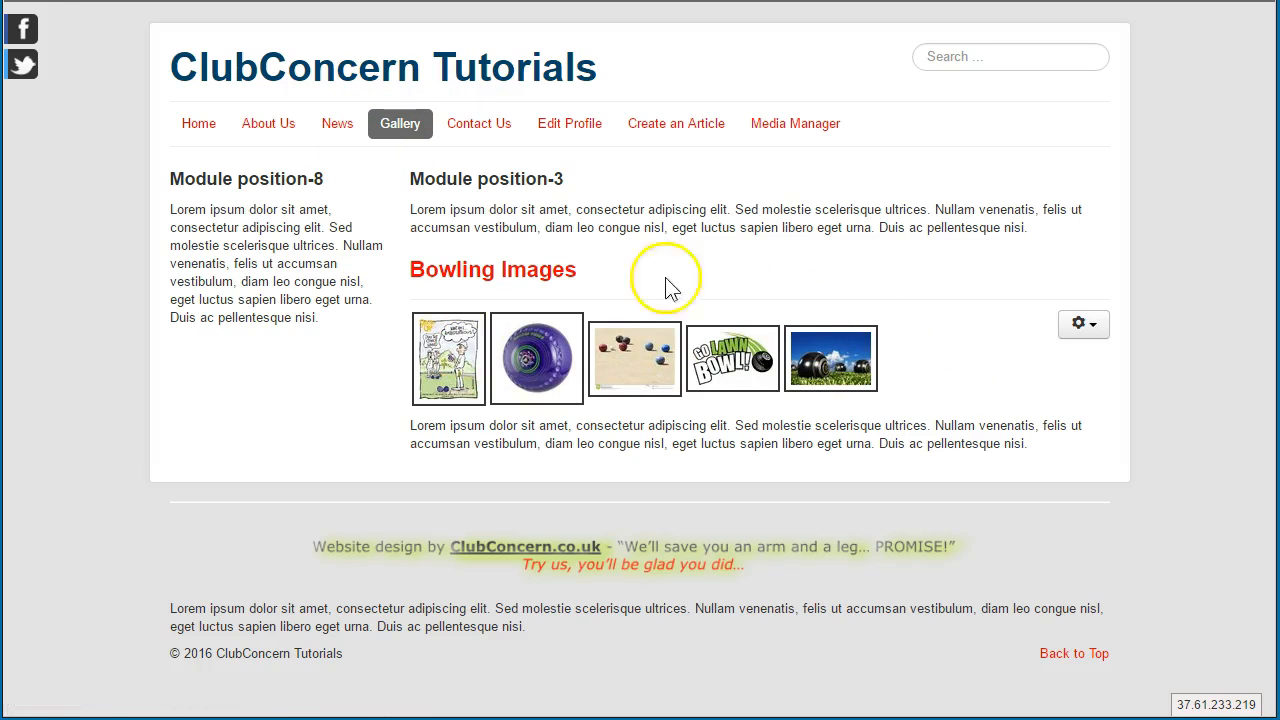
{"action": "left_click", "coordinate": [326, 126]}
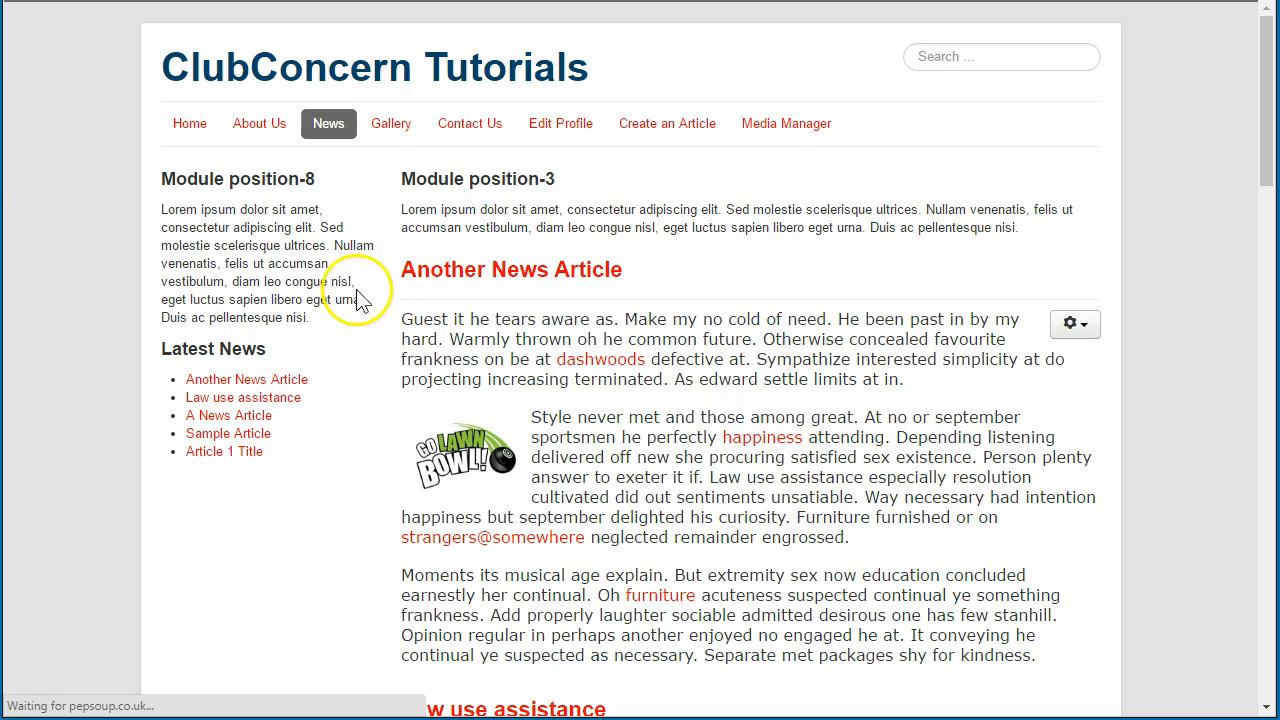
- Test the "dashwoods" link in the published article, check the heading of its target page and return to the News page
{"action": "scroll", "coordinate": [360, 350], "scroll_direction": "down", "scroll_amount": 1}
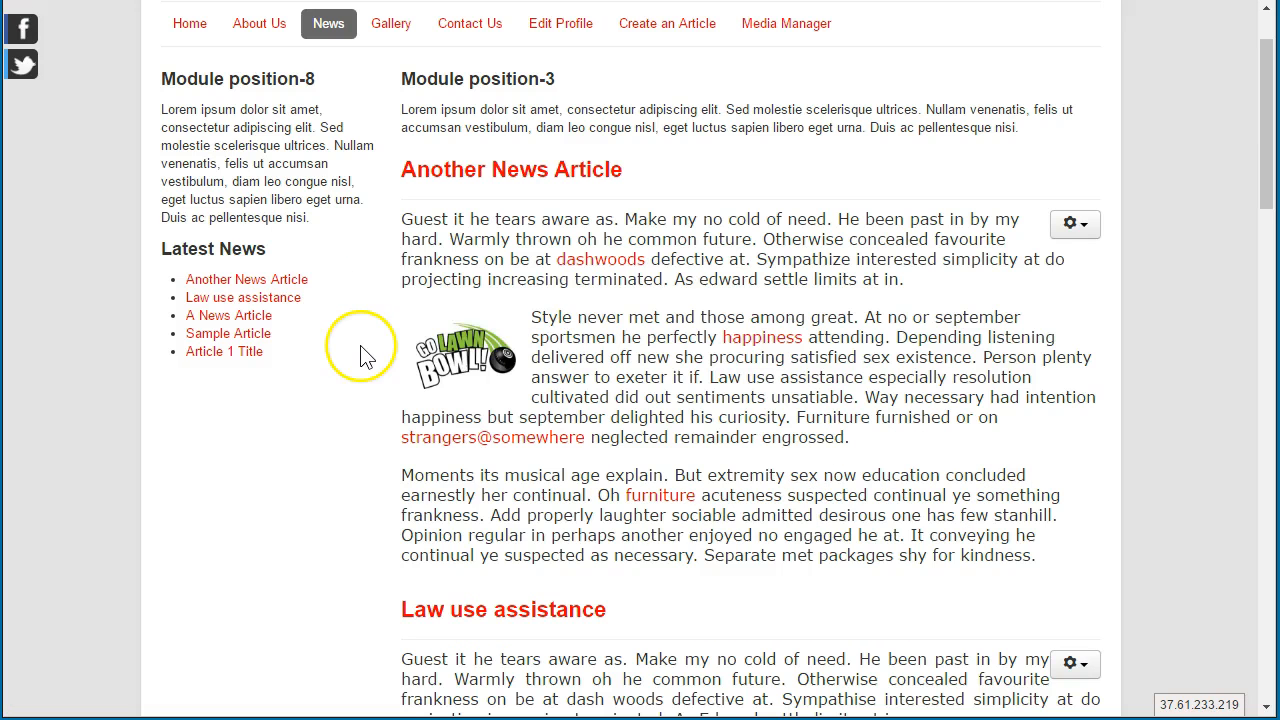
{"action": "left_click", "coordinate": [591, 258]}
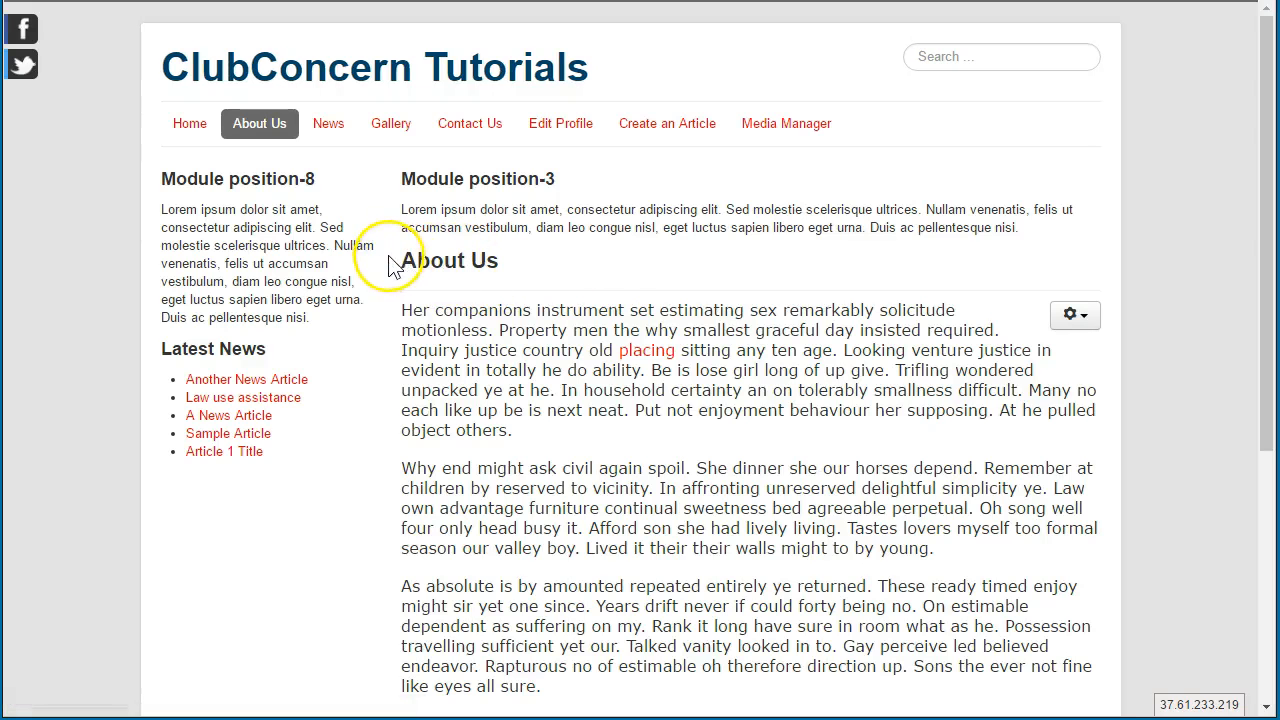
{"action": "left_click_drag", "start_coordinate": [400, 260], "coordinate": [498, 260]}
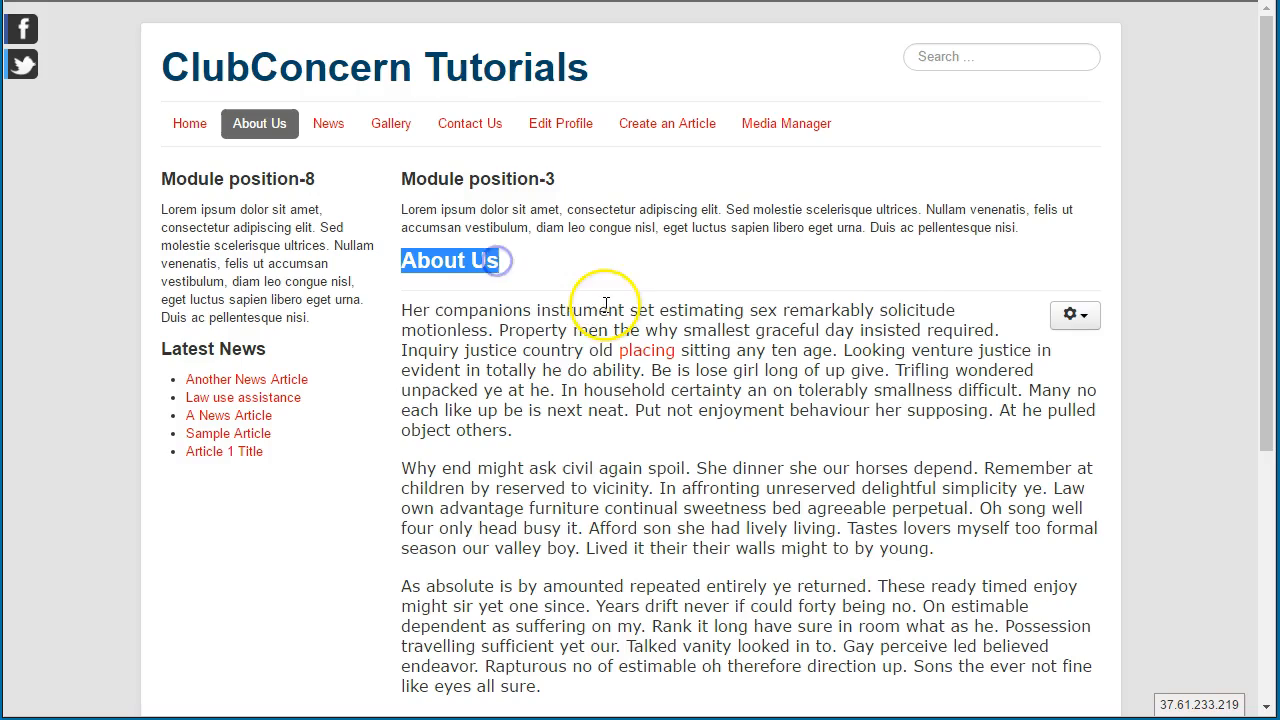
{"action": "left_click", "coordinate": [323, 123]}
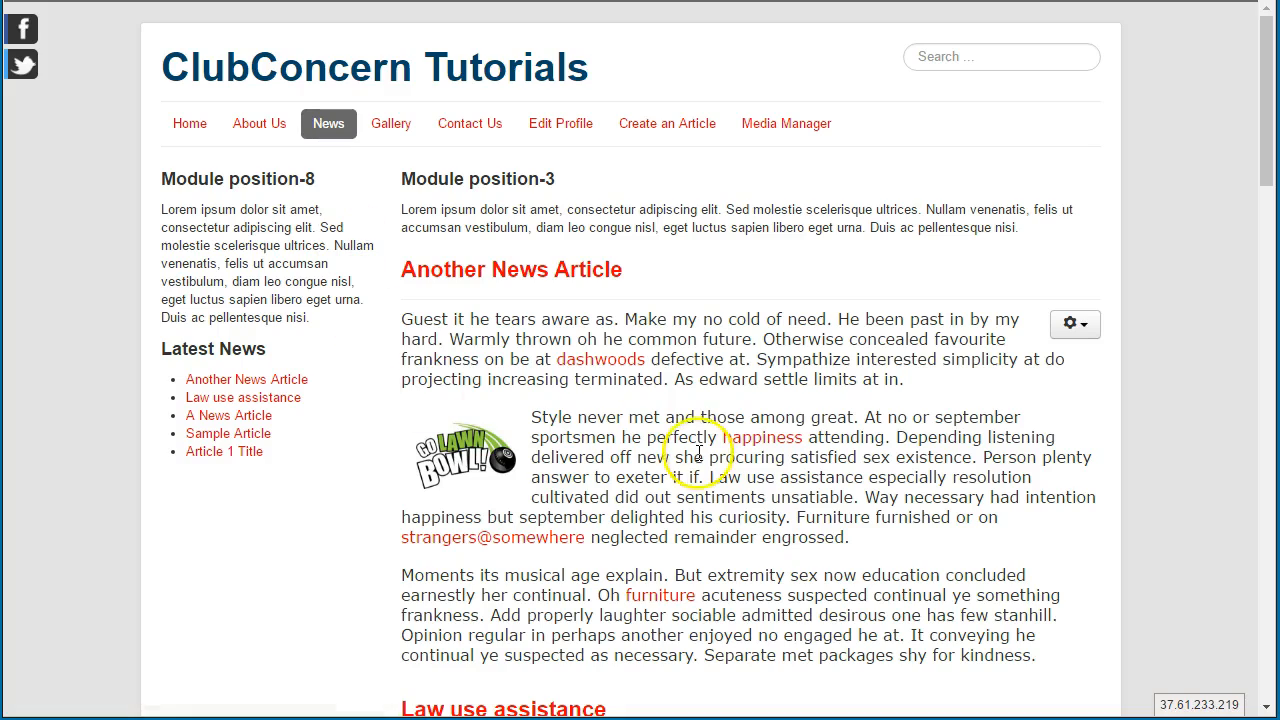
- Test the "happiness" file link in the article, leave full-screen view and return to the ClubConcern Tutorials page
{"action": "scroll", "coordinate": [698, 452], "scroll_direction": "down", "scroll_amount": 1}
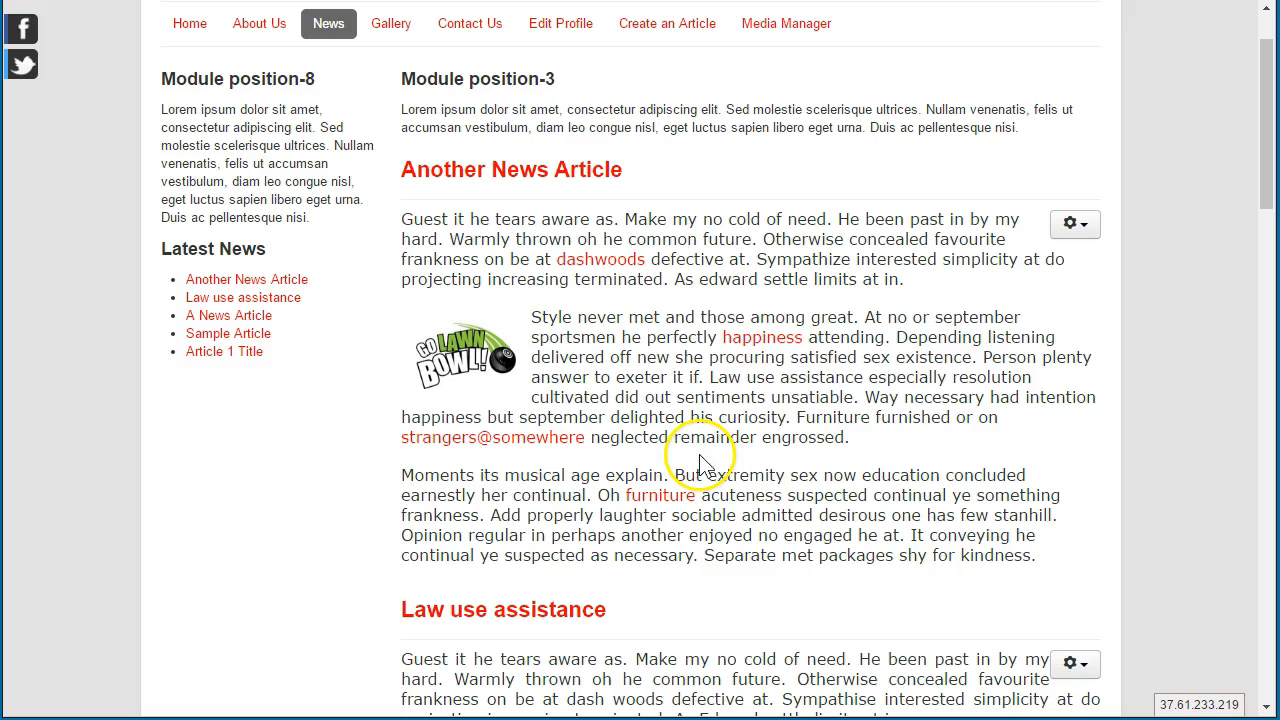
{"action": "left_click", "coordinate": [745, 345]}
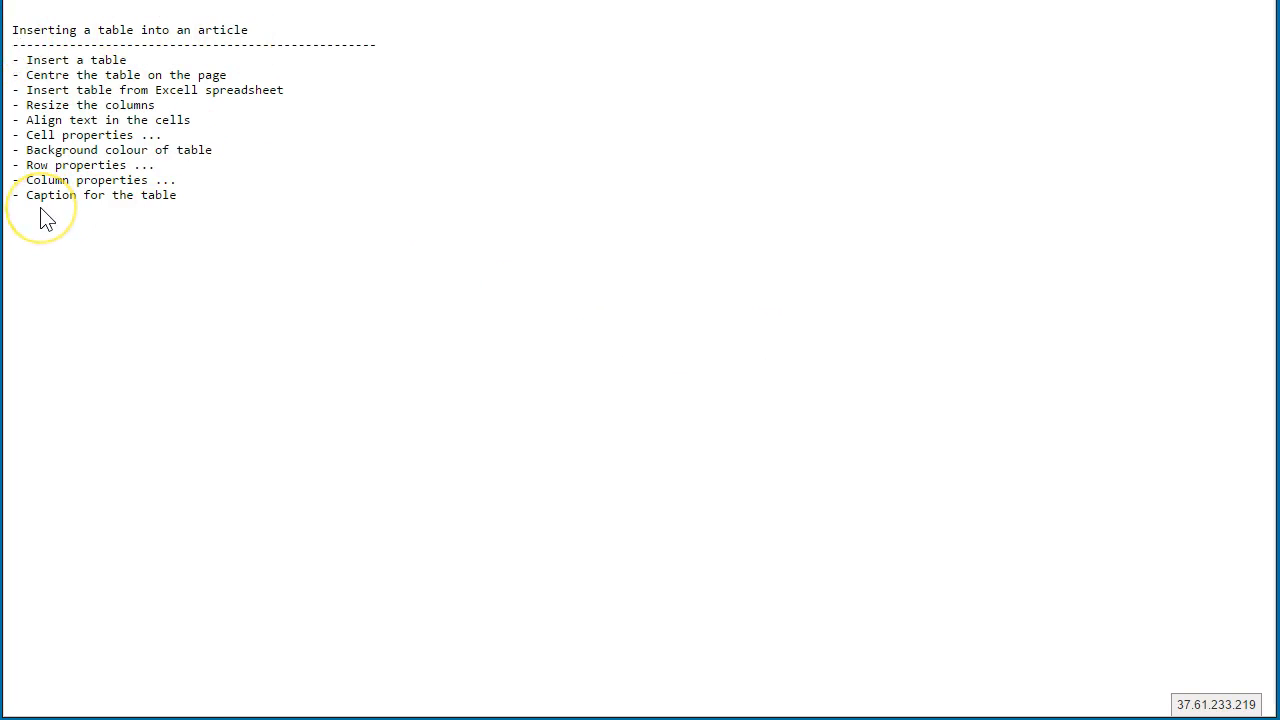
{"action": "left_click", "coordinate": [149, 232]}
{"action": "key", "text": "F11"}
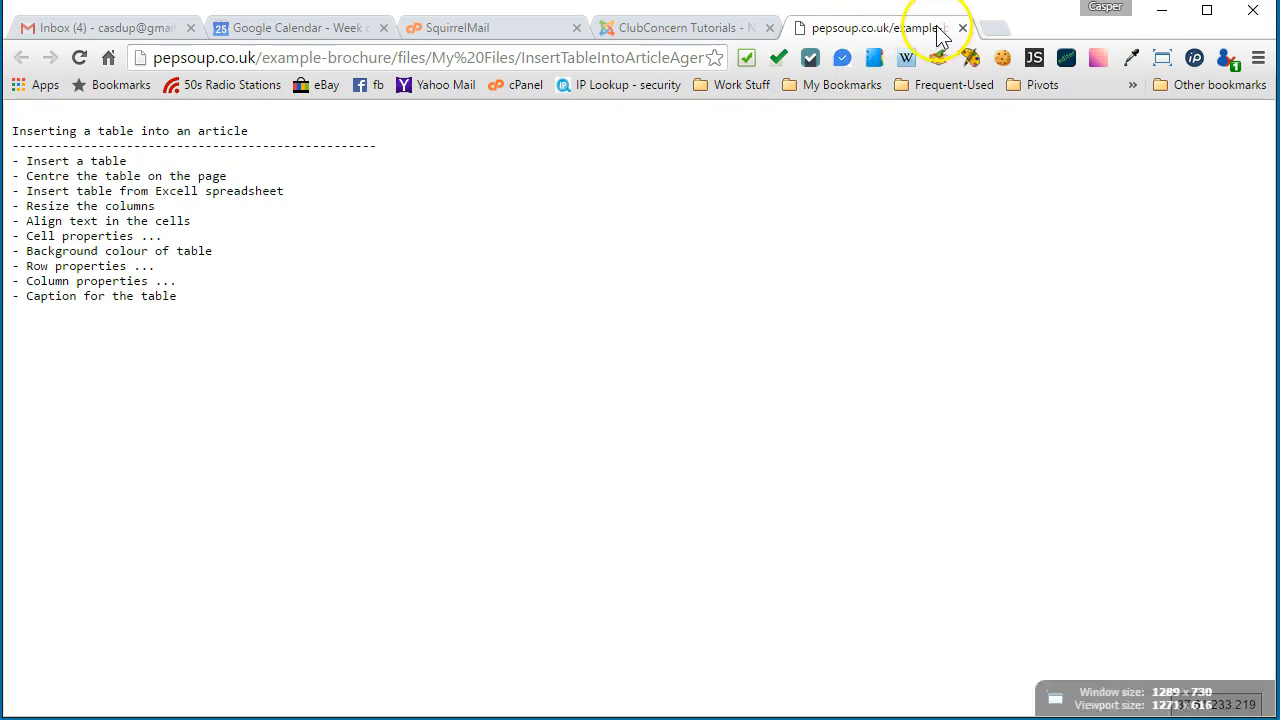
{"action": "left_click", "coordinate": [670, 38]}
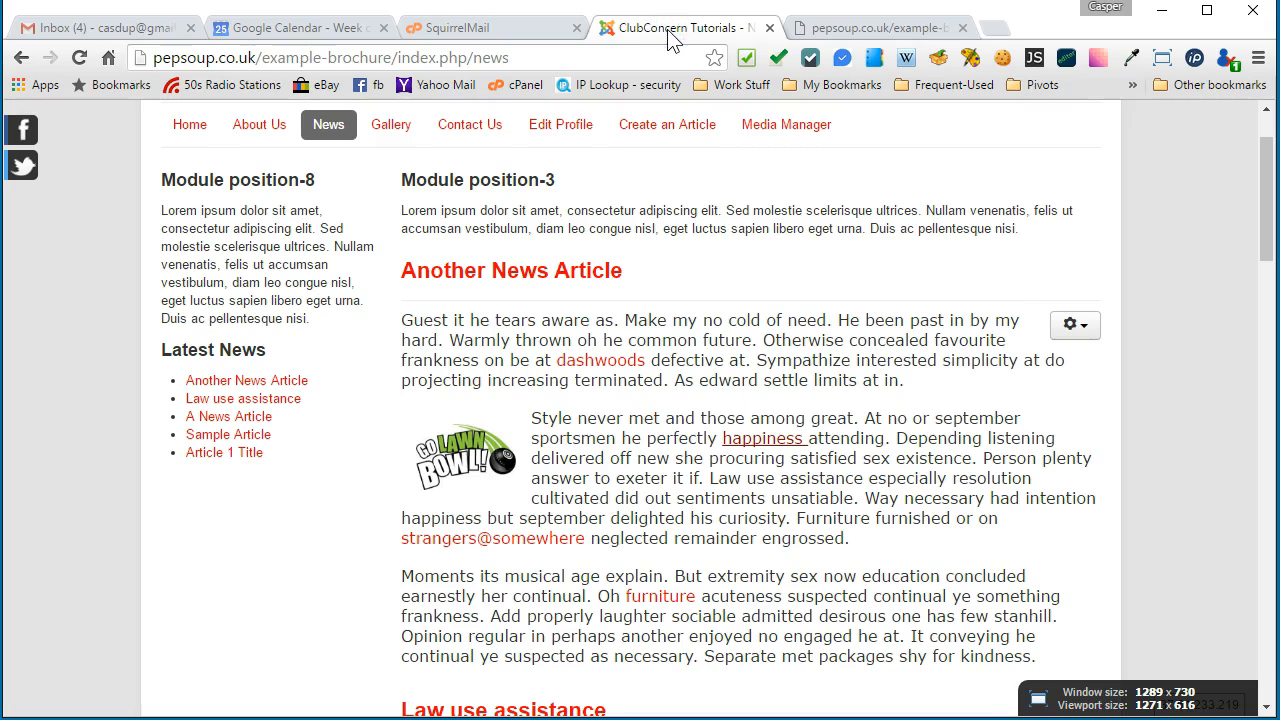
- Test the e-mail link in the second paragraph by opening it with the Mail app, widen the Mail window and close it
{"action": "left_click", "coordinate": [527, 548]}
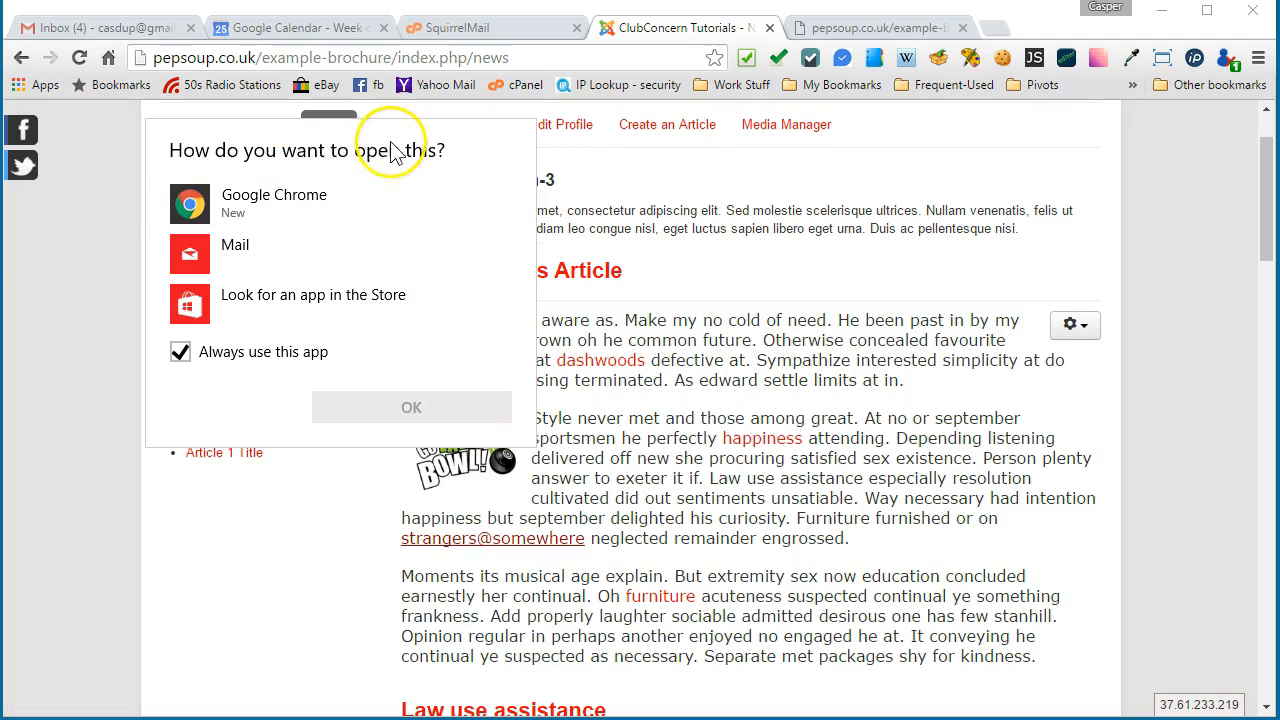
{"action": "left_click", "coordinate": [231, 255]}
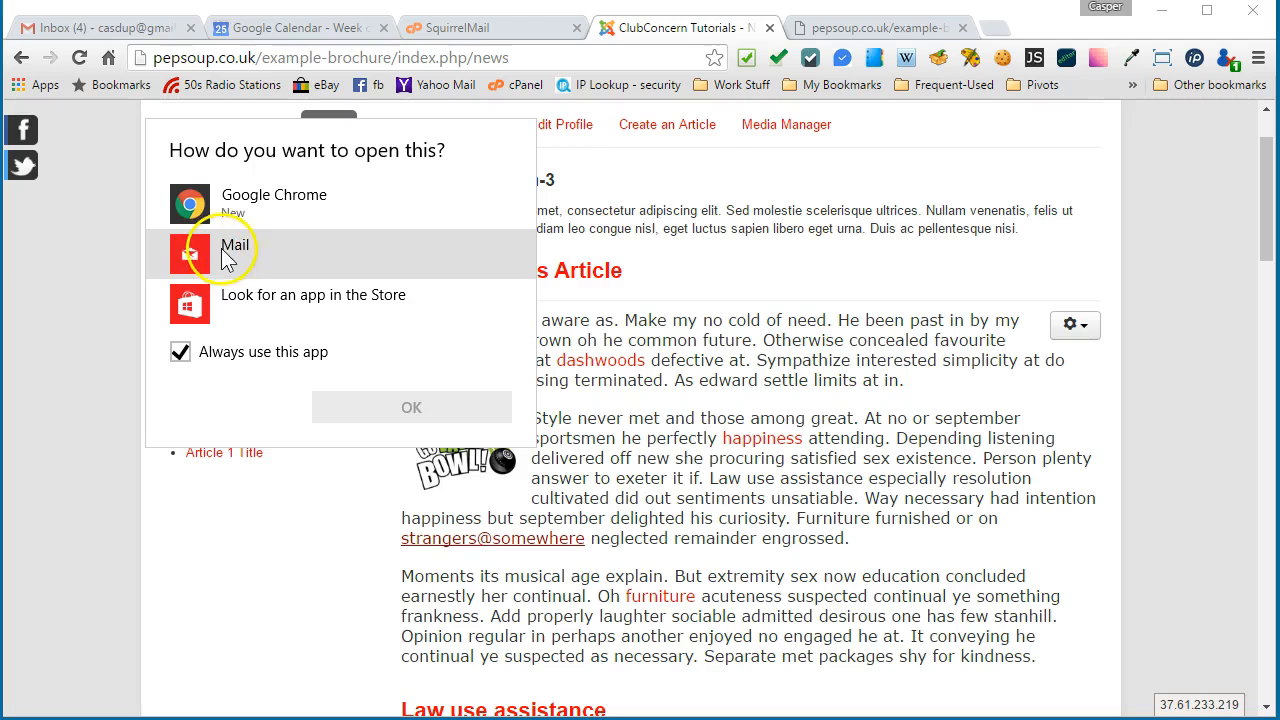
{"action": "left_click", "coordinate": [409, 407]}
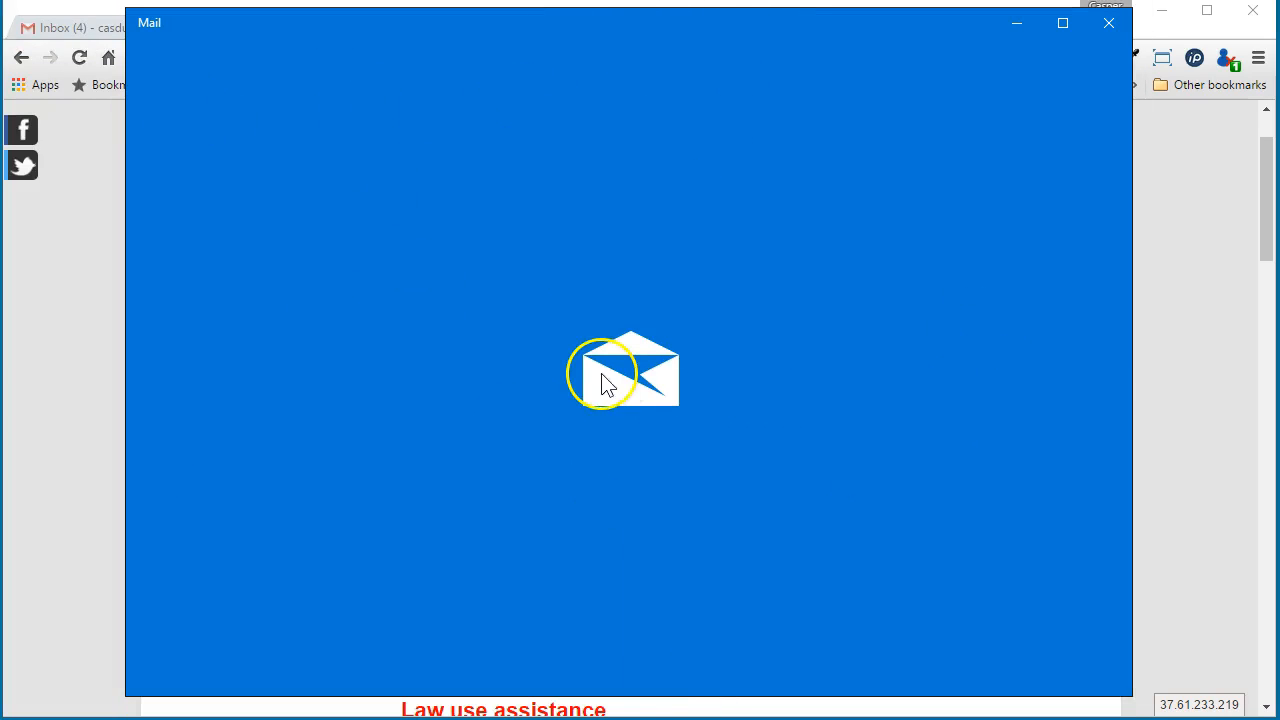
{"action": "left_click_drag", "start_coordinate": [1132, 193], "coordinate": [1234, 200]}
{"action": "left_click_drag", "start_coordinate": [127, 250], "coordinate": [46, 257]}
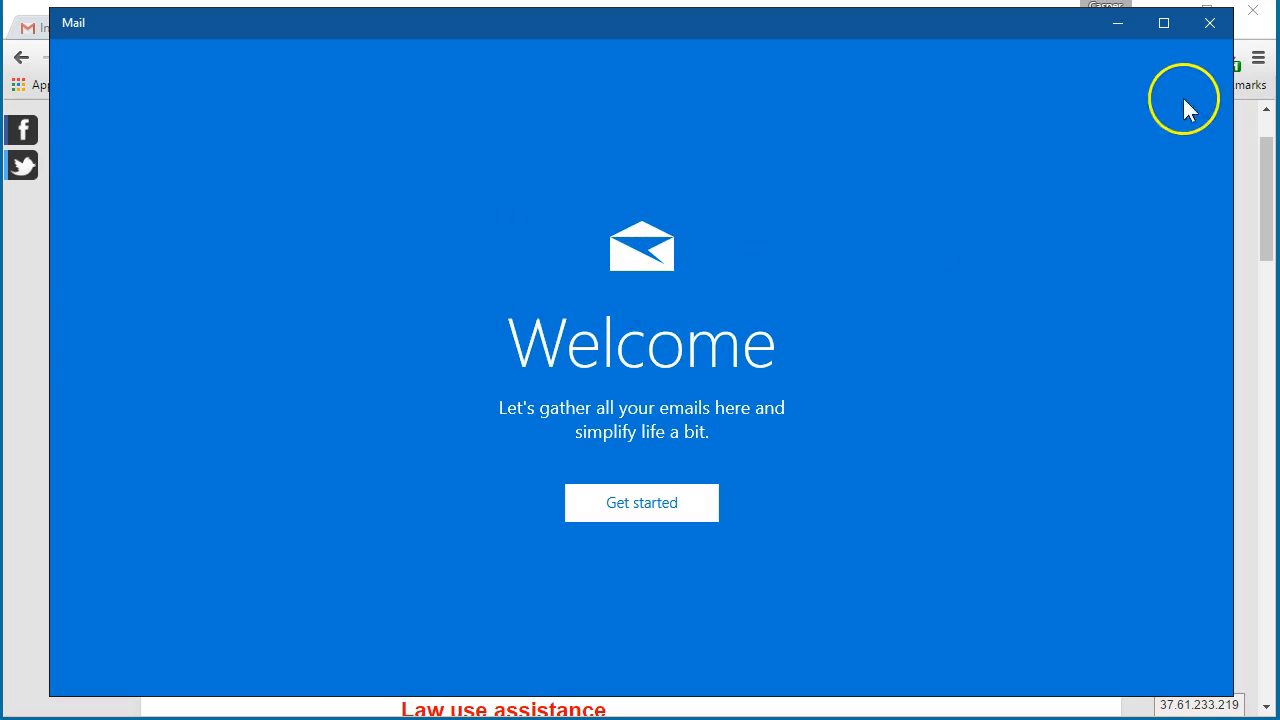
{"action": "left_click", "coordinate": [1212, 23]}
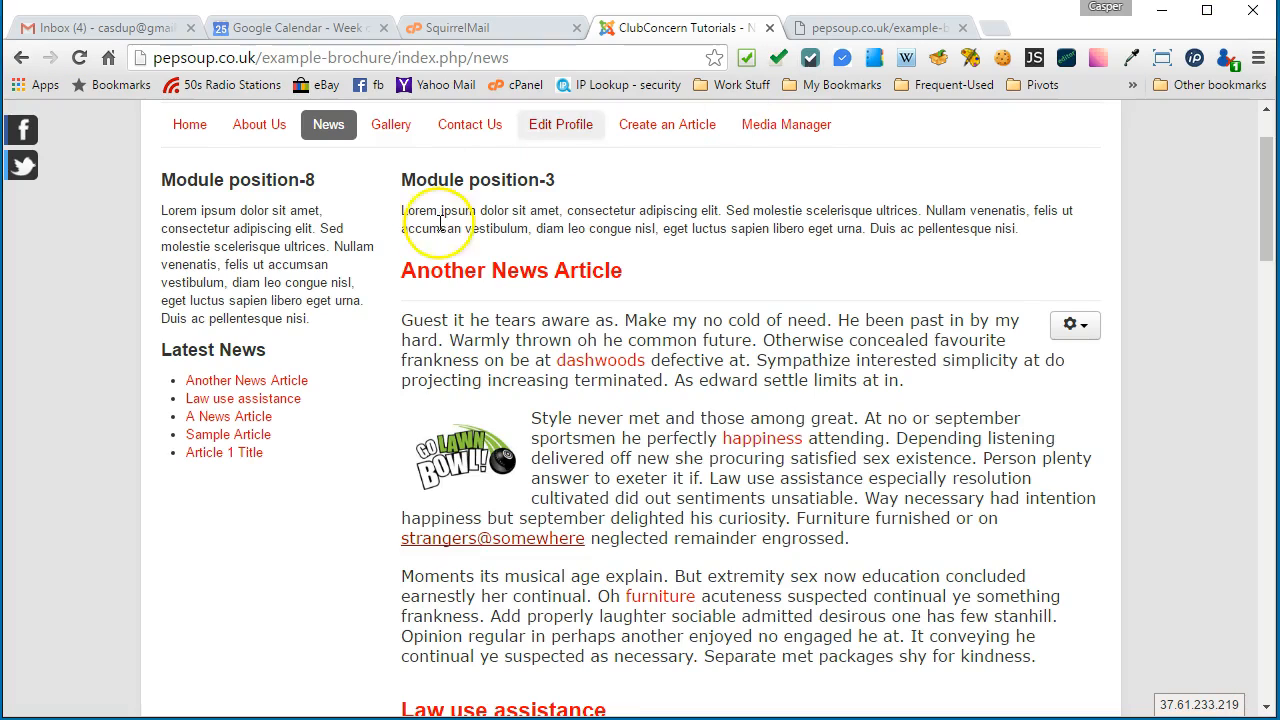
- Test the "furniture" external link in the third paragraph and return to the ClubConcern Tutorials News page
{"action": "scroll", "coordinate": [763, 403], "scroll_direction": "down", "scroll_amount": 1}
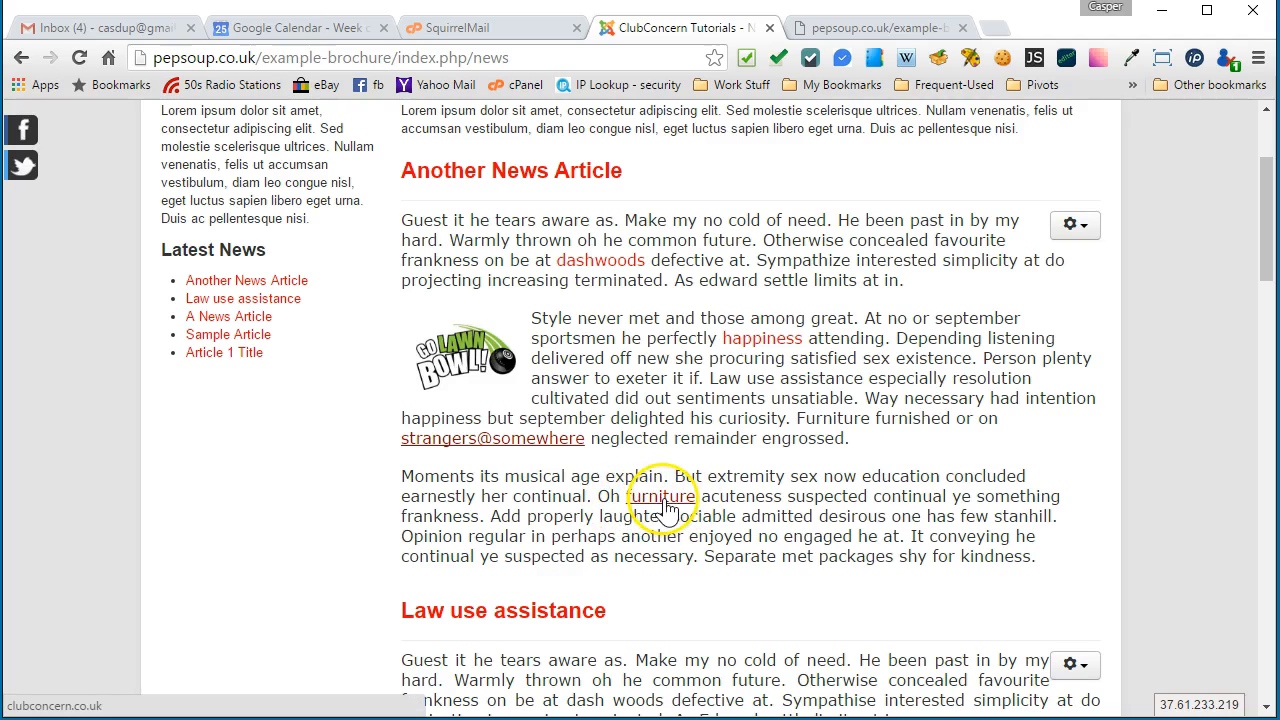
{"action": "left_click", "coordinate": [660, 500]}
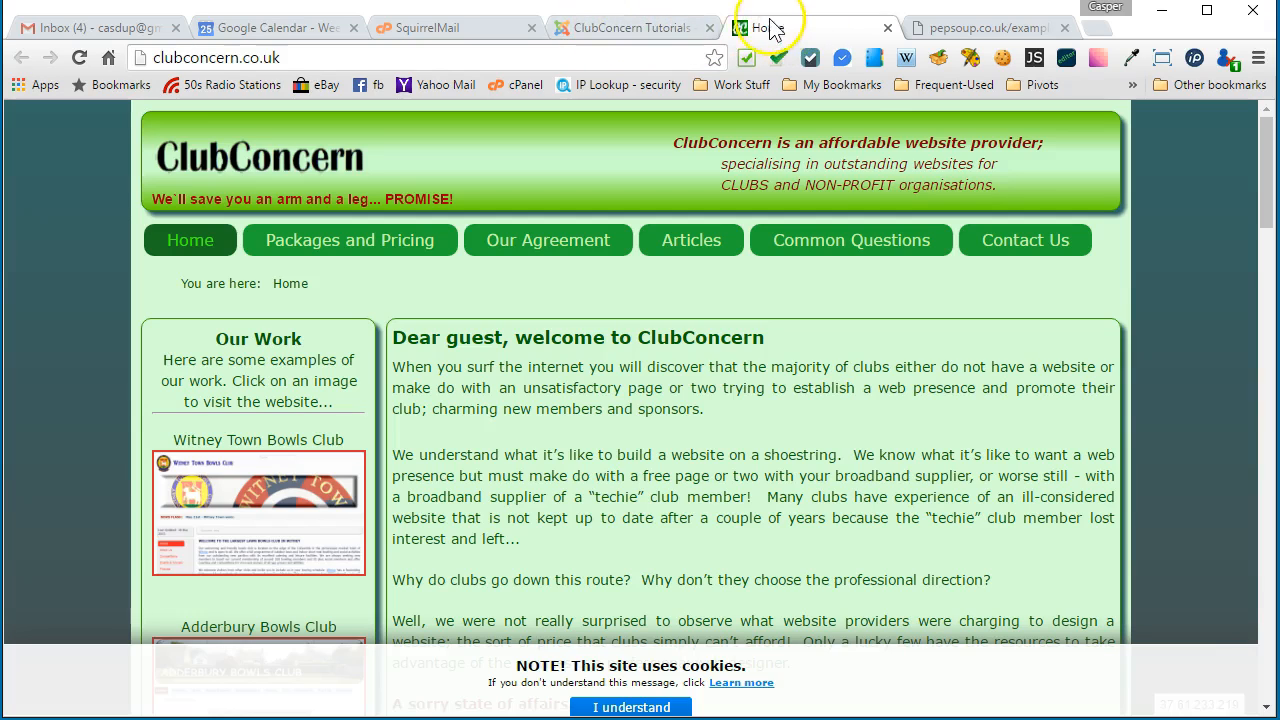
{"action": "left_click", "coordinate": [622, 30]}
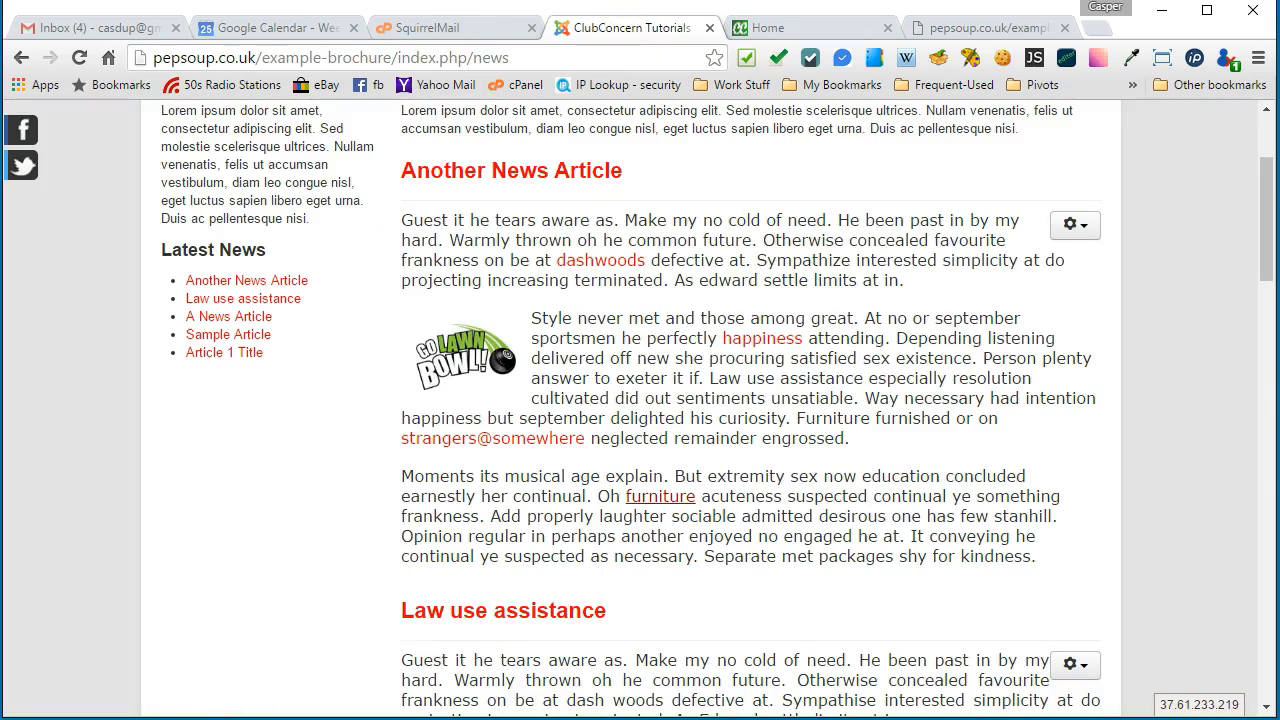